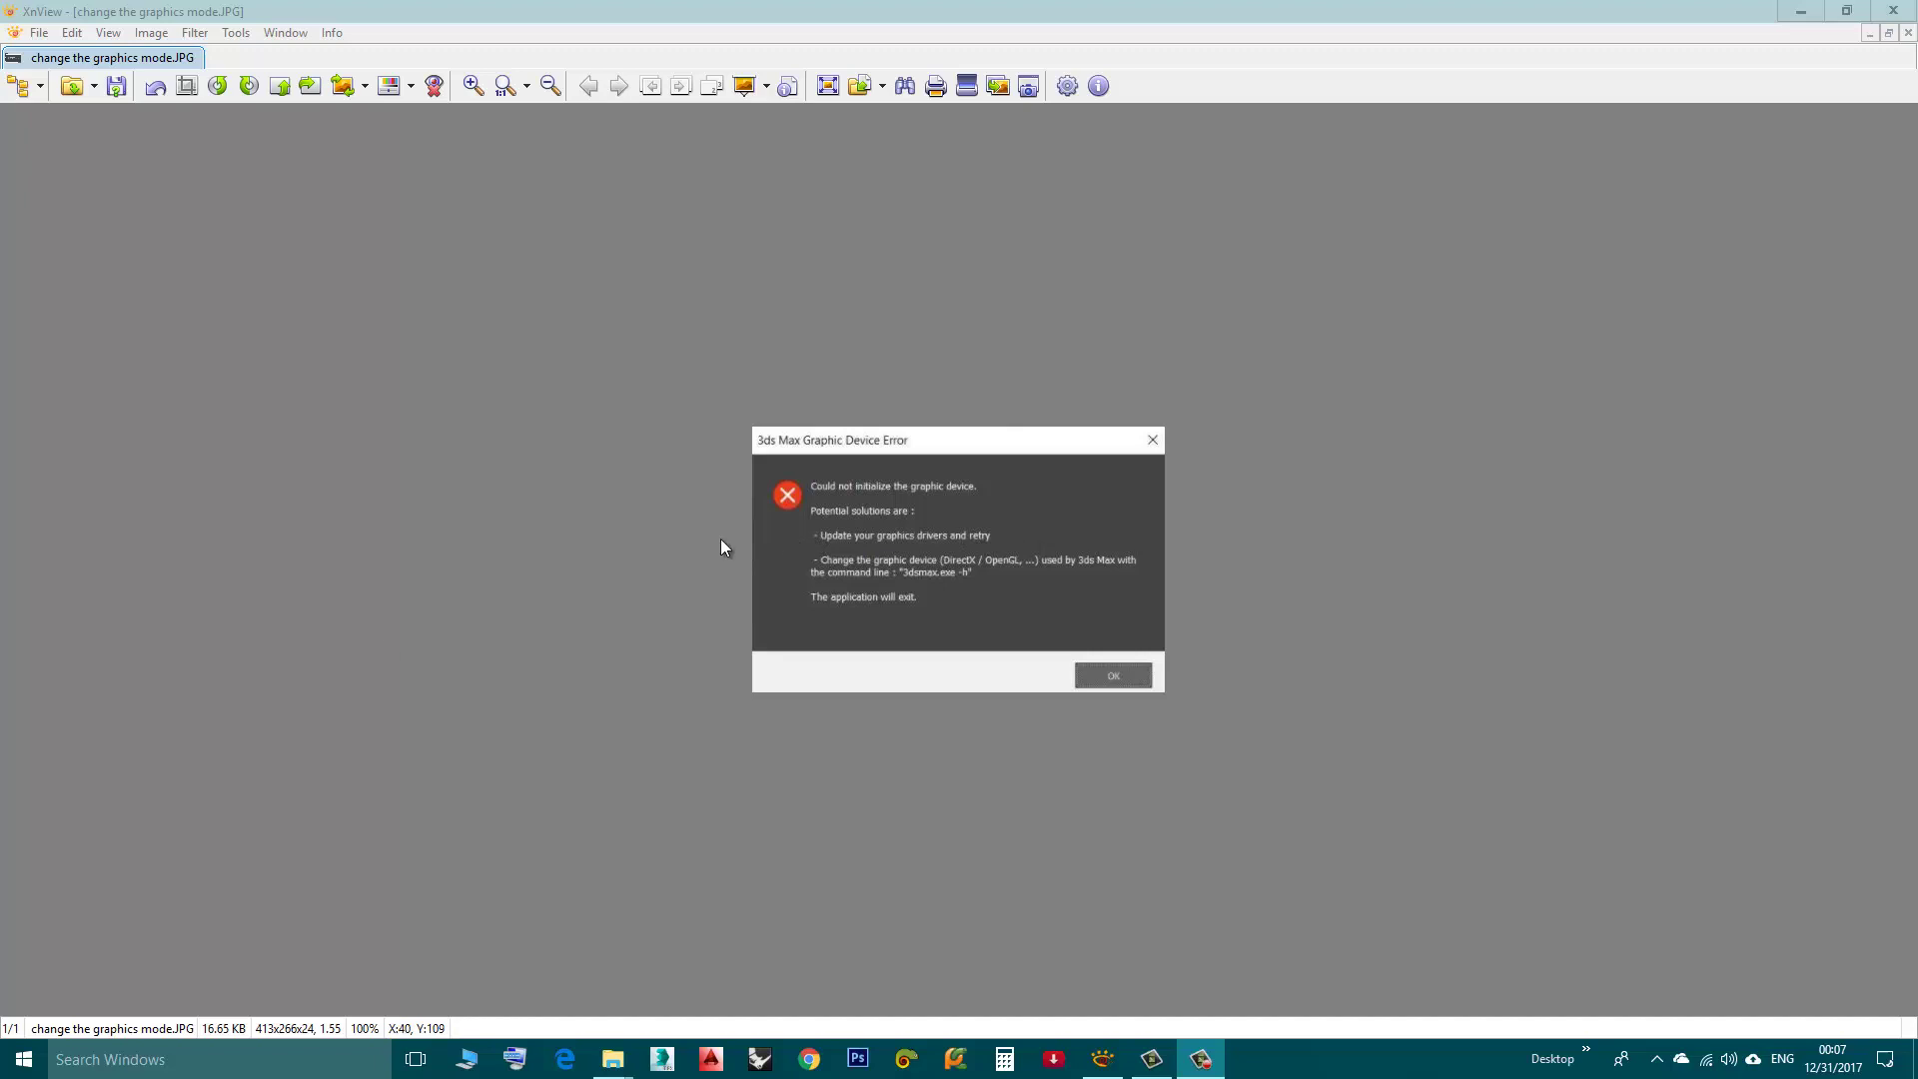
Step: Launch Change Graphics Mode from the Autodesk 3ds Max 2015 folder in the Start menu
left_click(23, 1058)
scroll(200, 907, "down", 3)
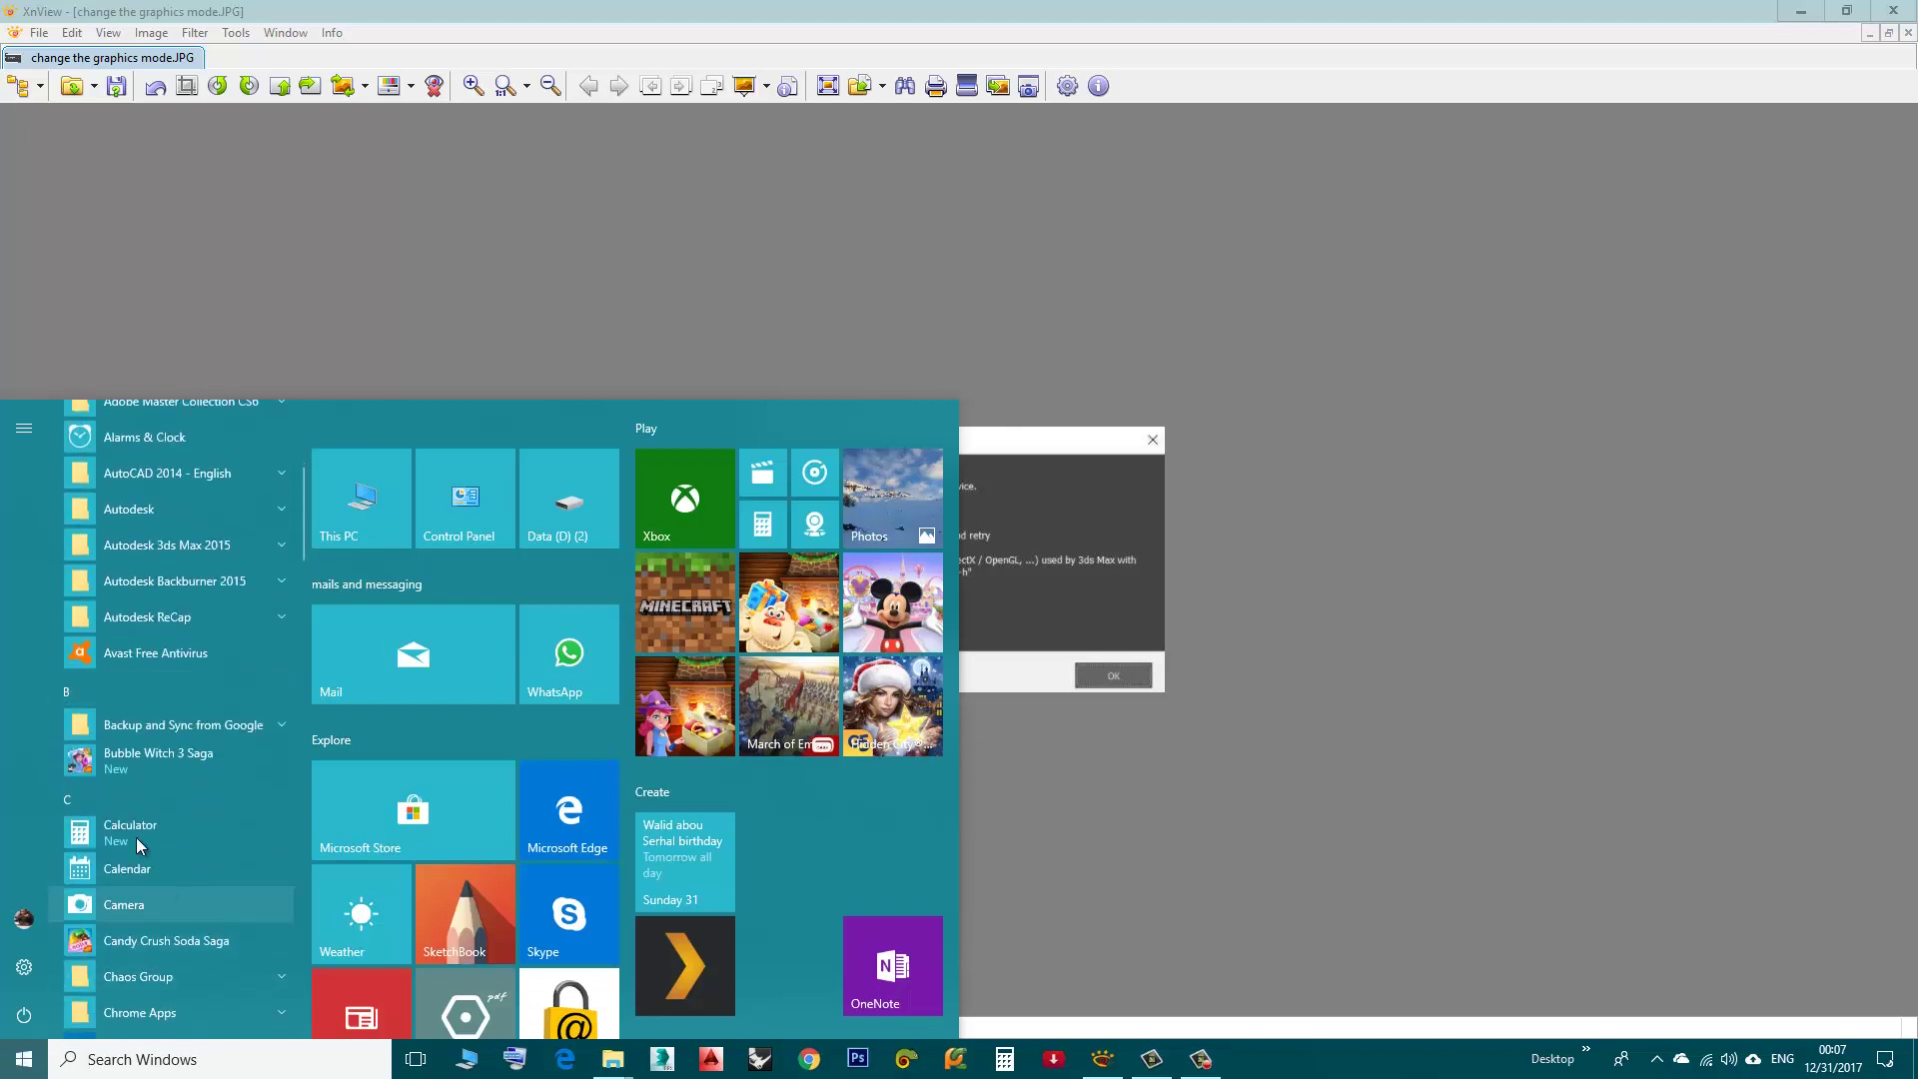
scroll(137, 837, "up", 1)
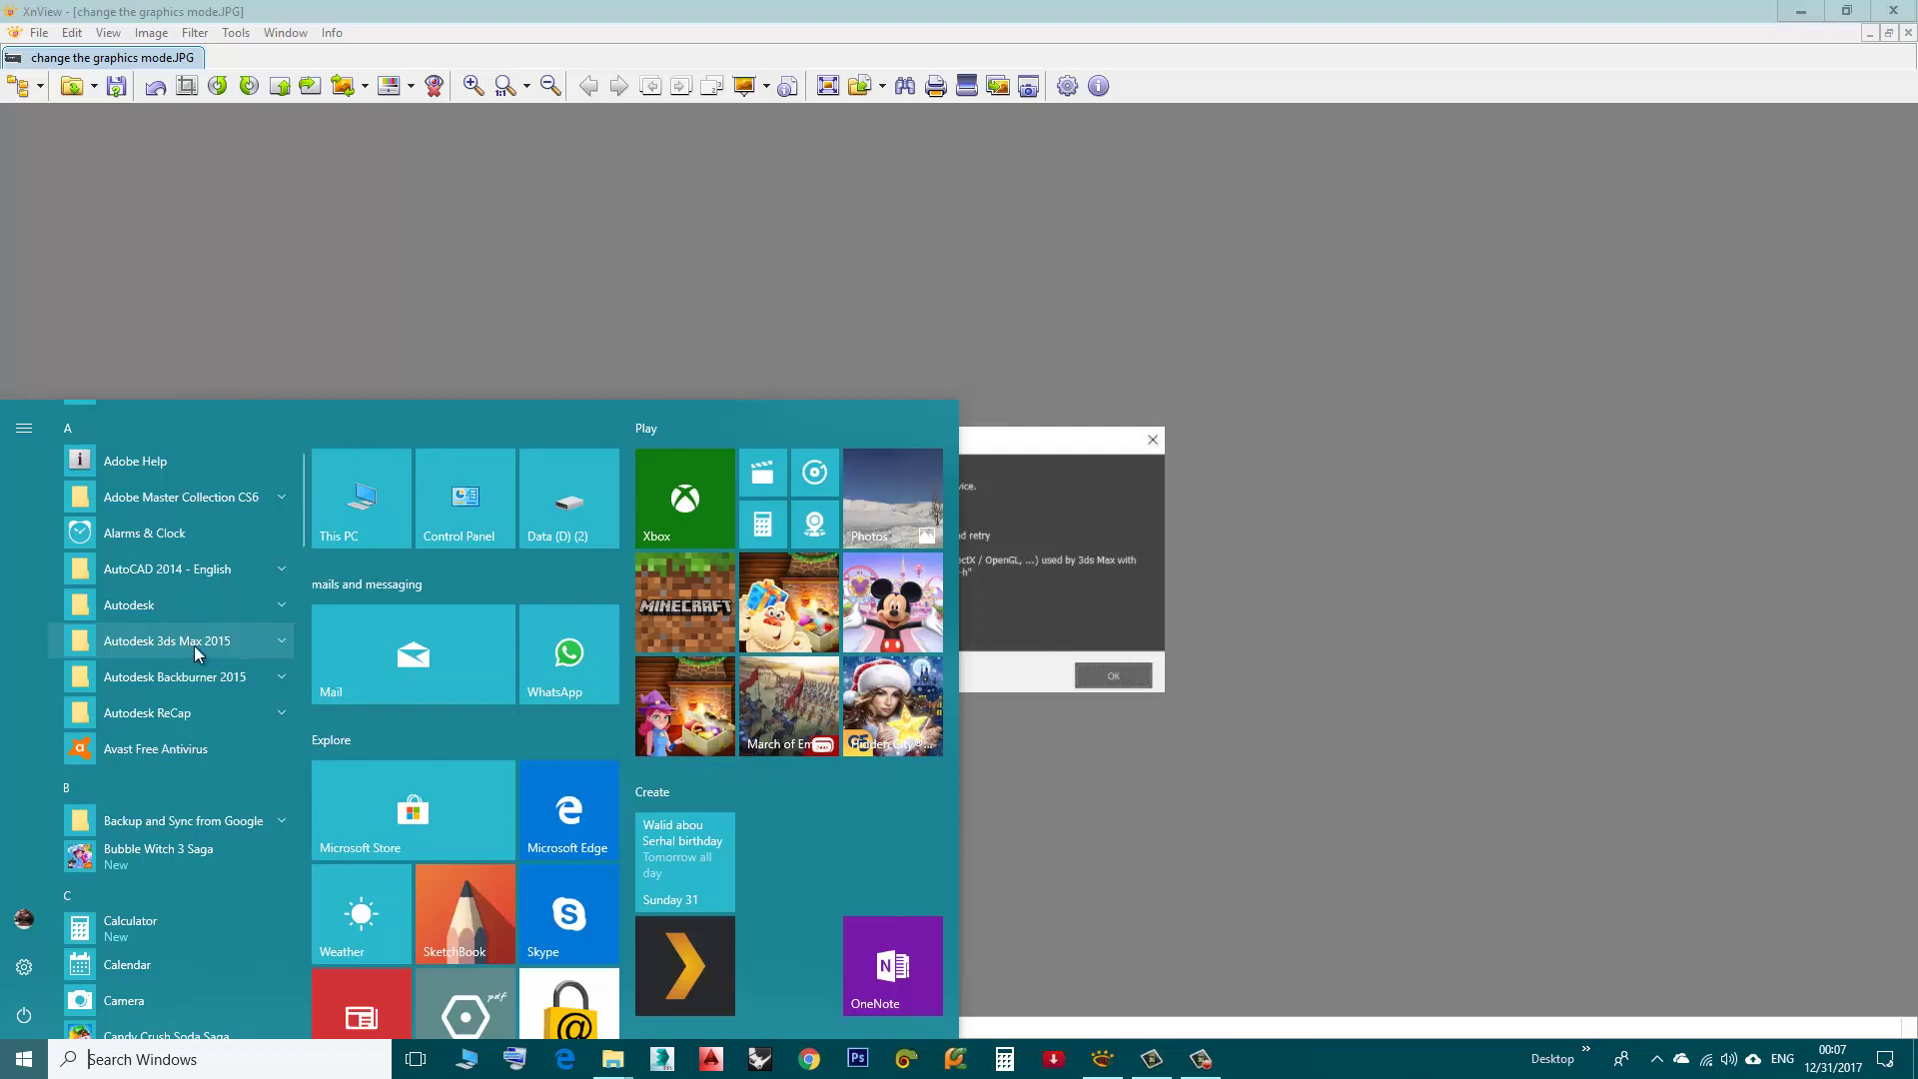
left_click(208, 646)
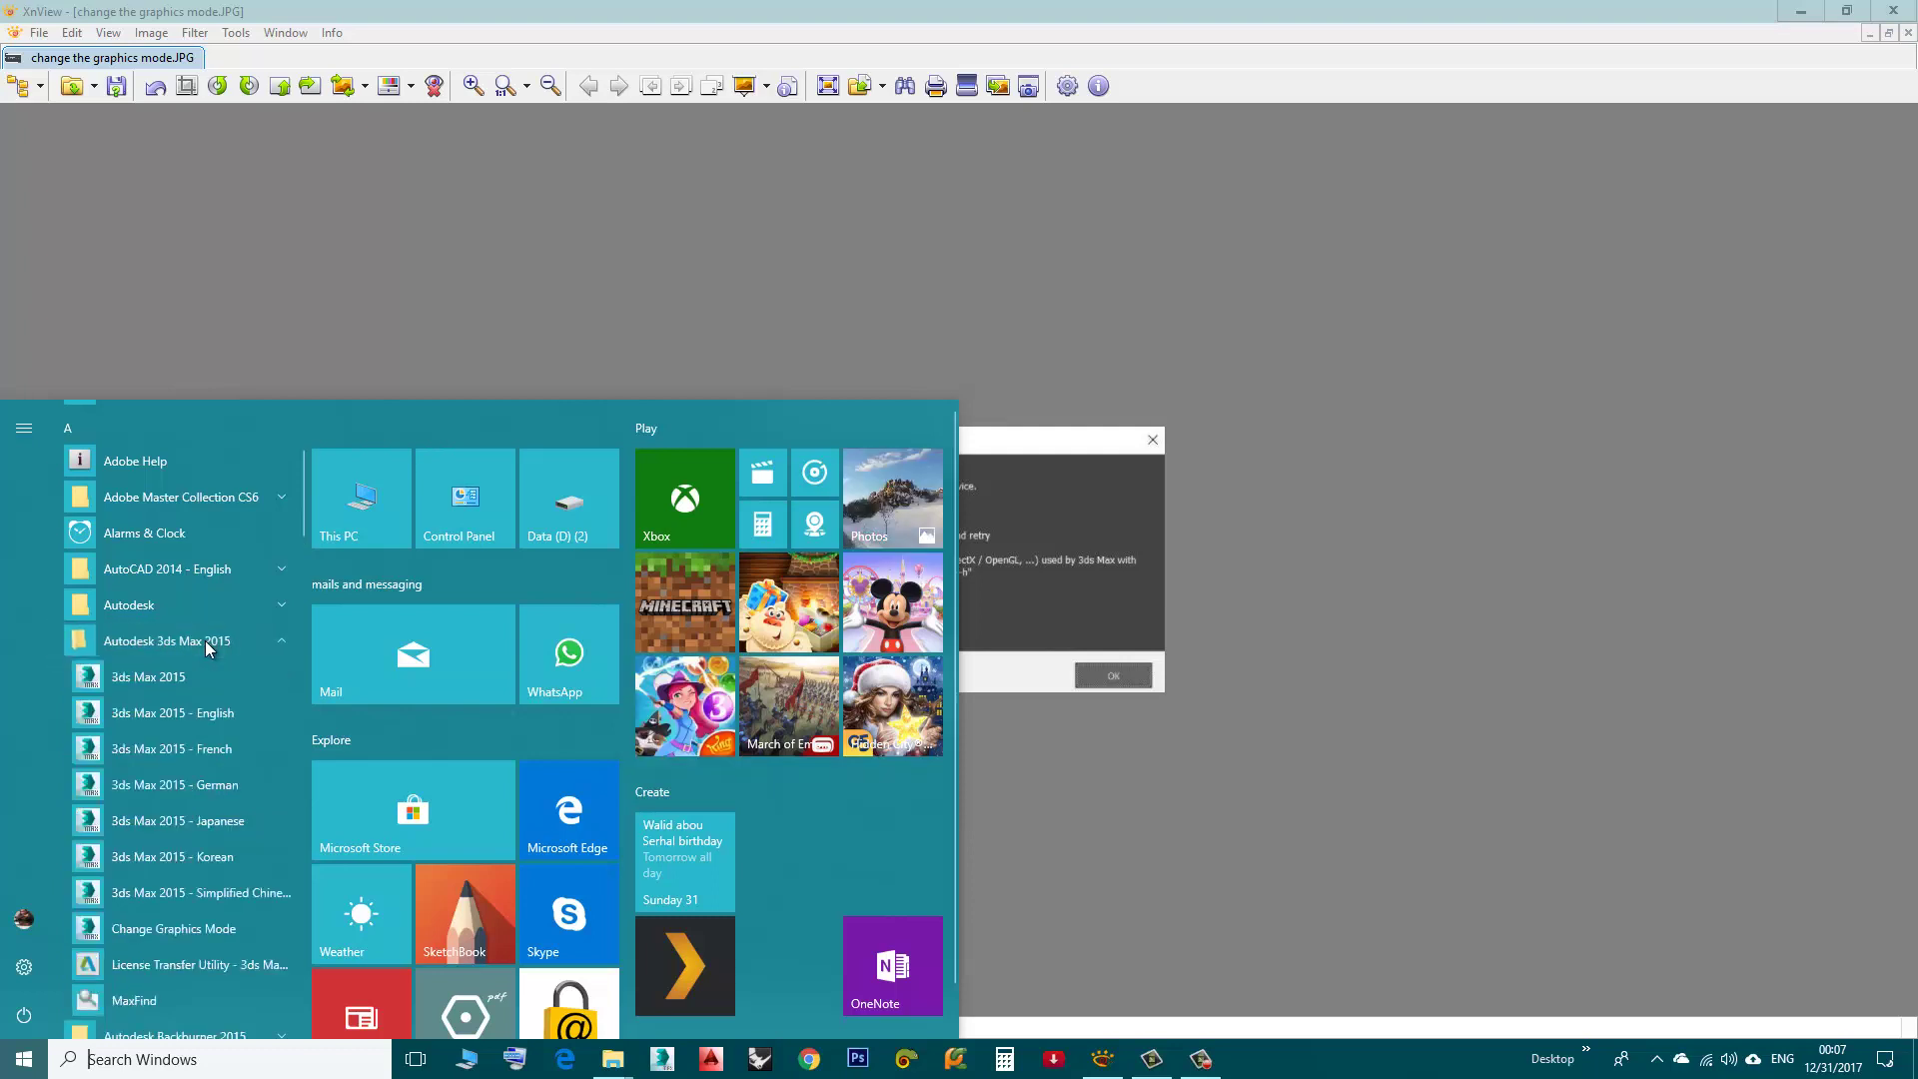
scroll(165, 719, "down", 3)
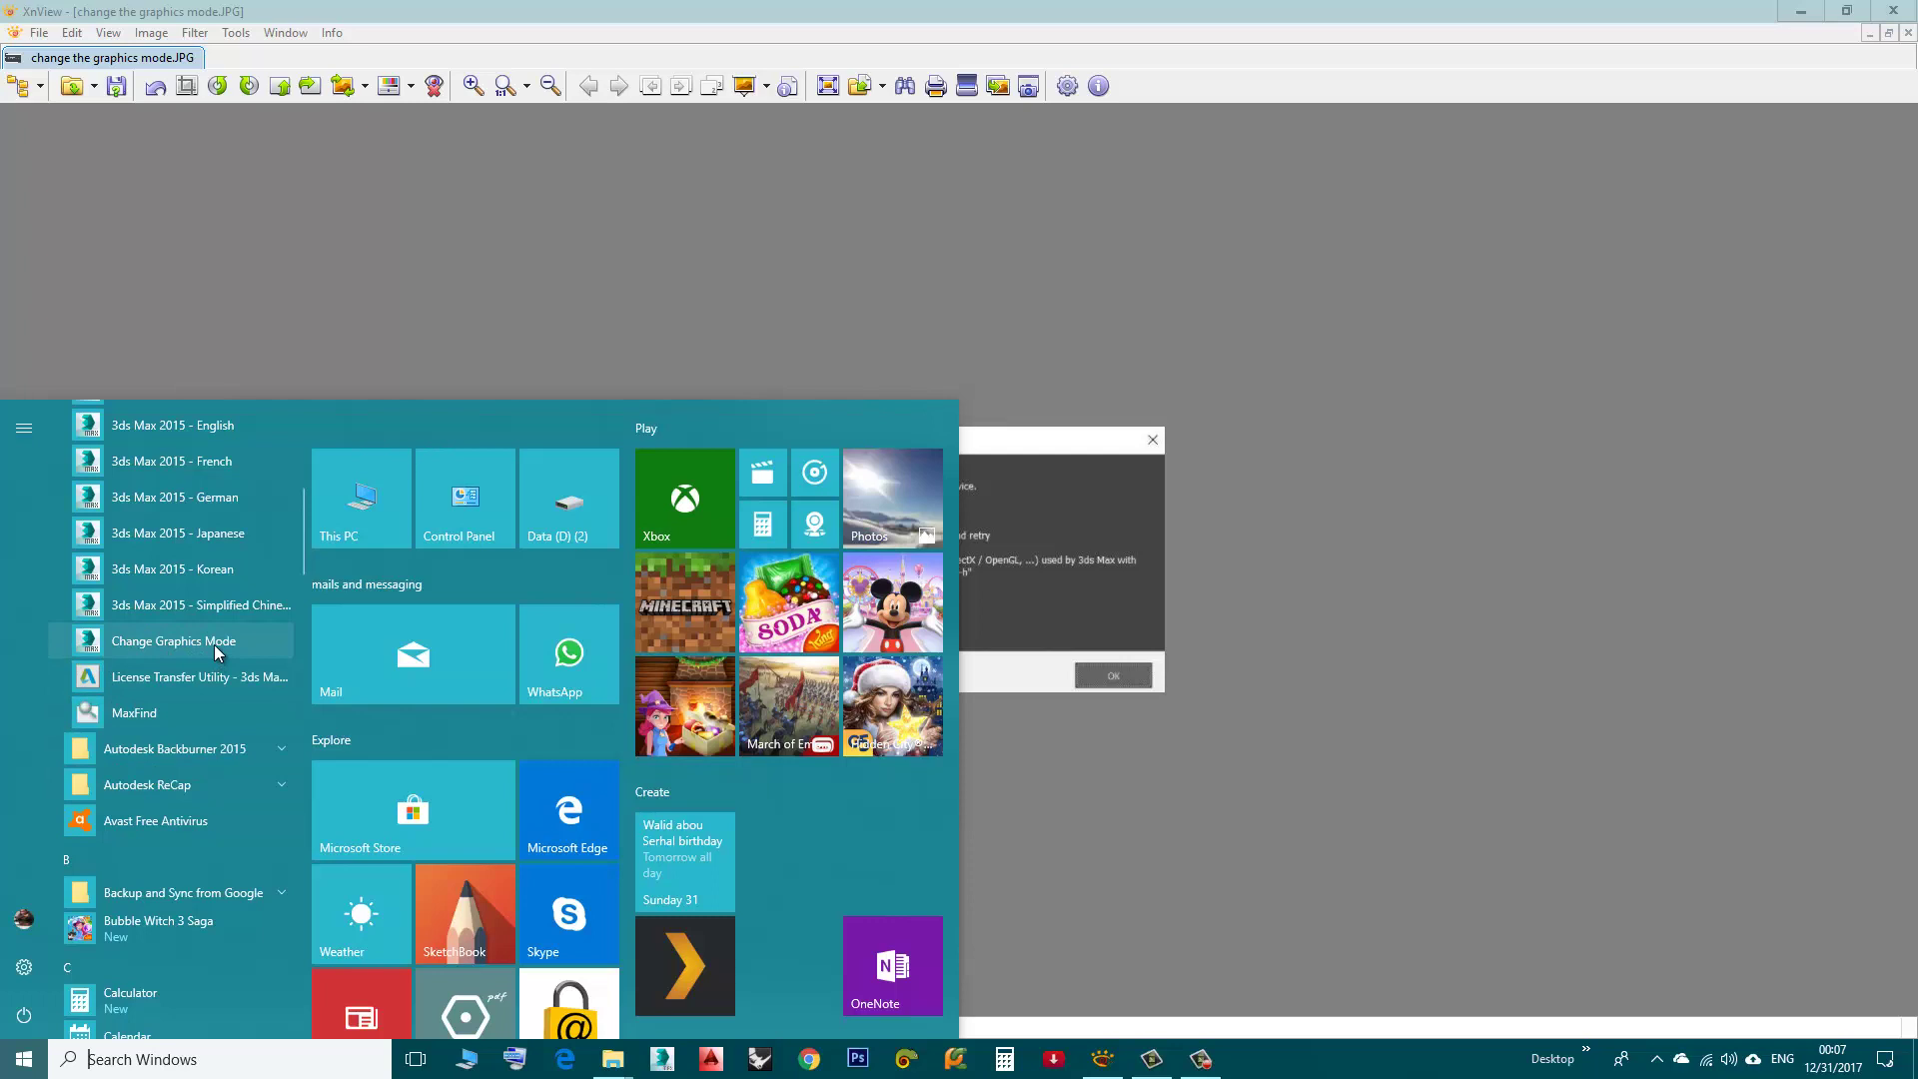
left_click(214, 645)
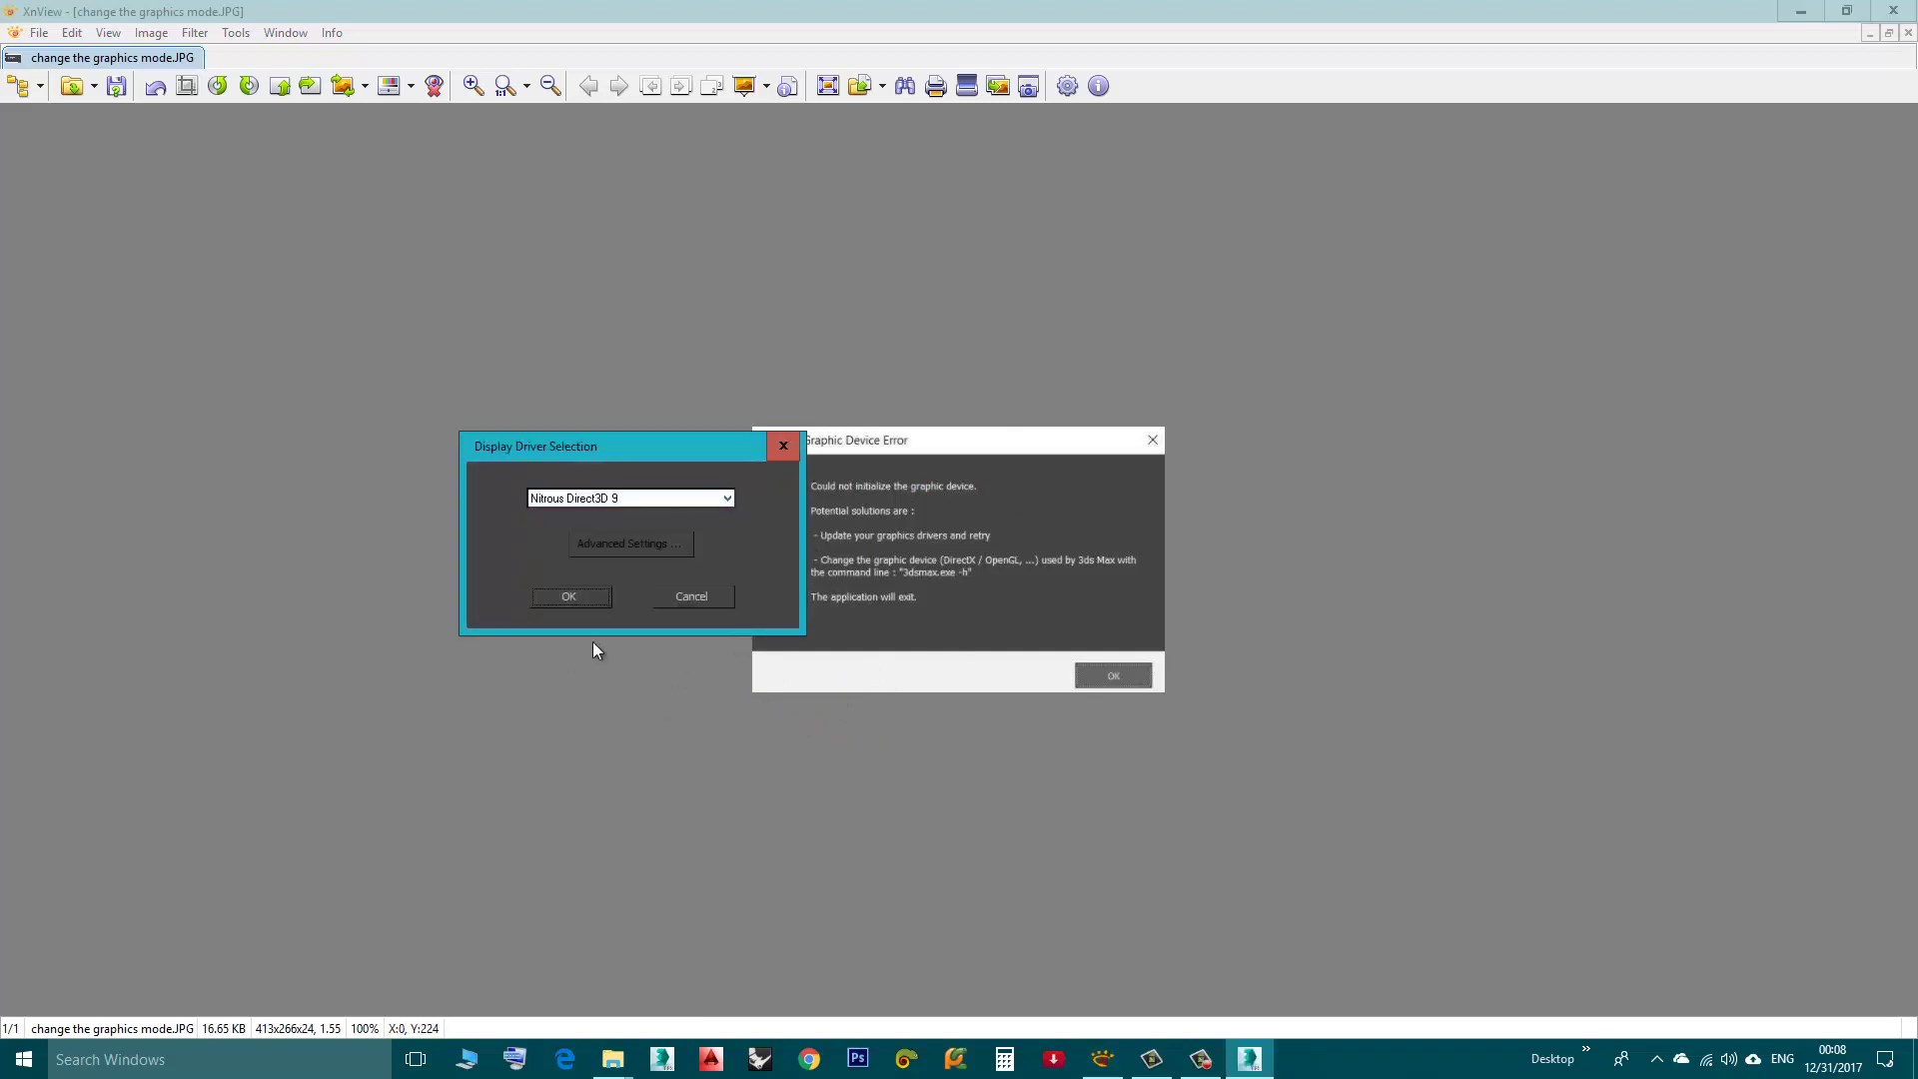
Step: Move the driver dialog aside and select Nitrous Direct3D 11 (Recommended)
left_click_drag(556, 455, 606, 489)
left_click(637, 536)
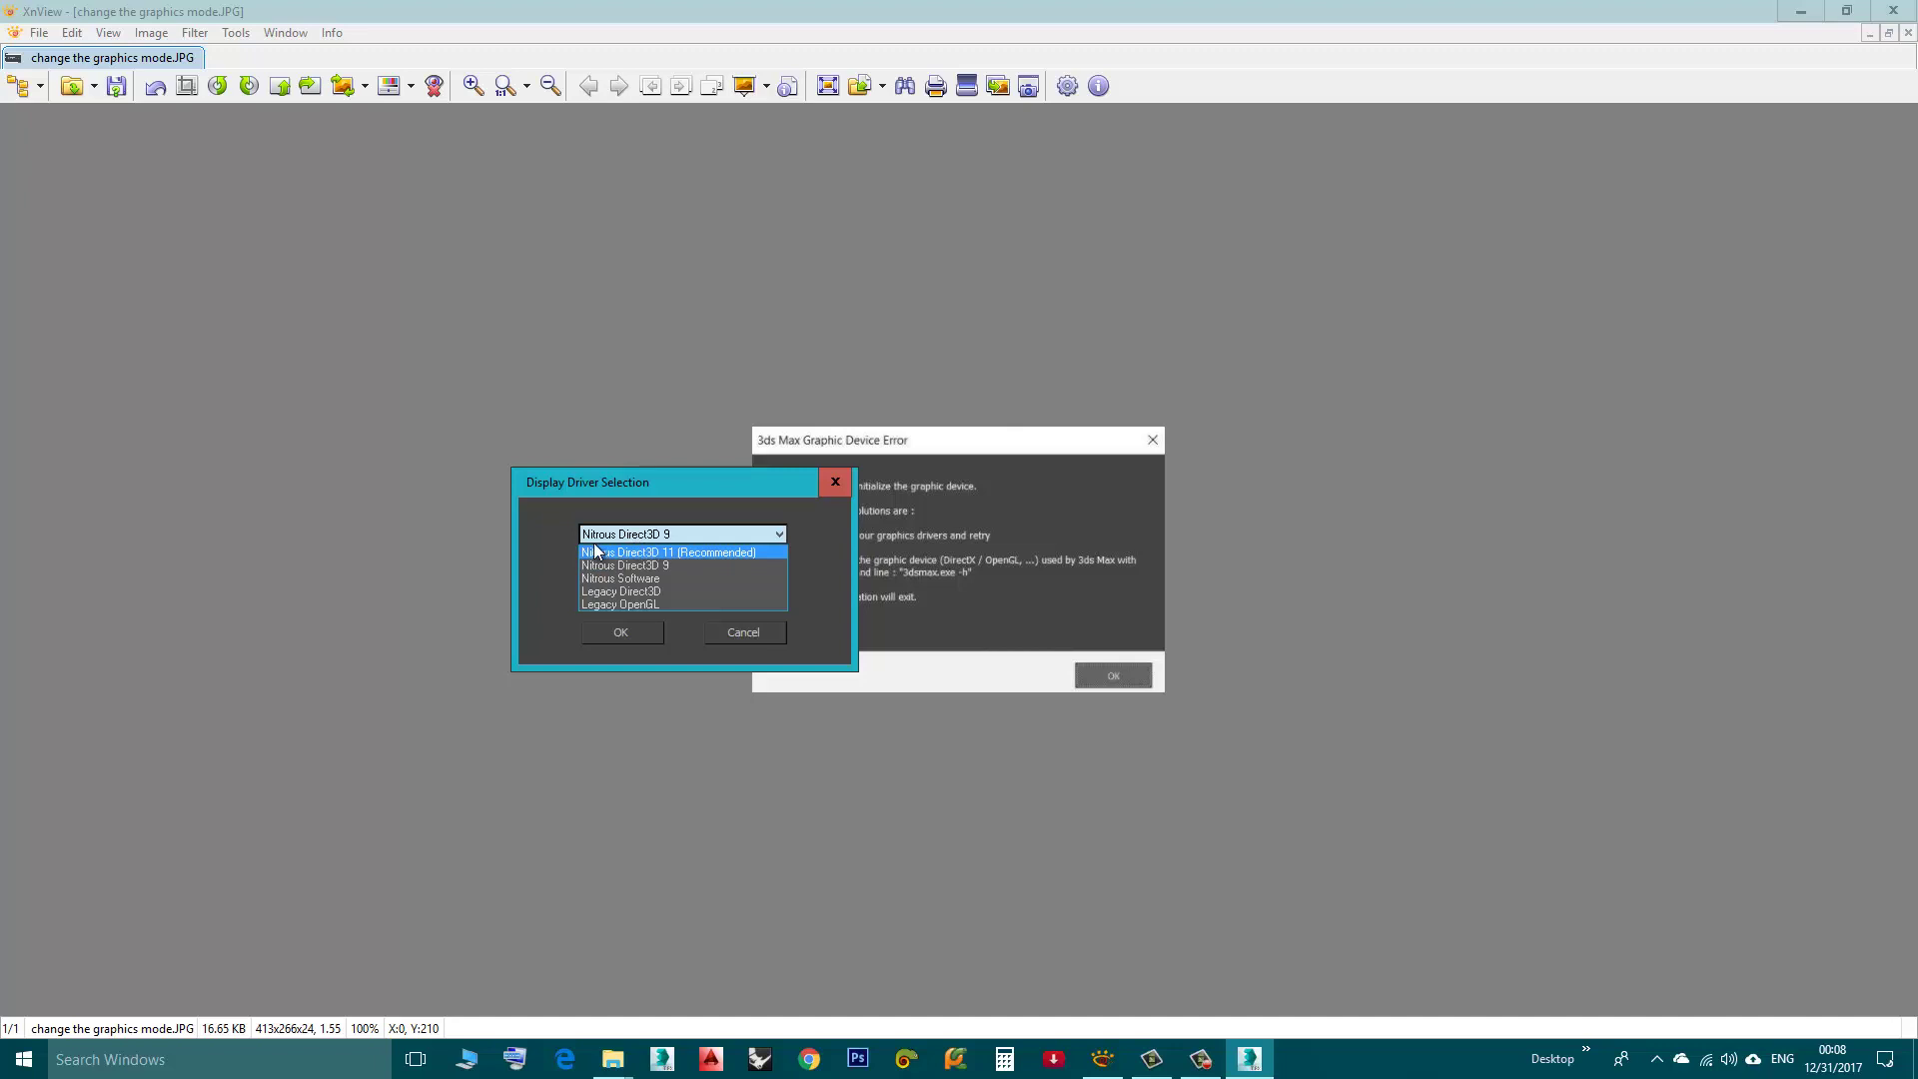
left_click(596, 538)
left_click(601, 534)
left_click(608, 549)
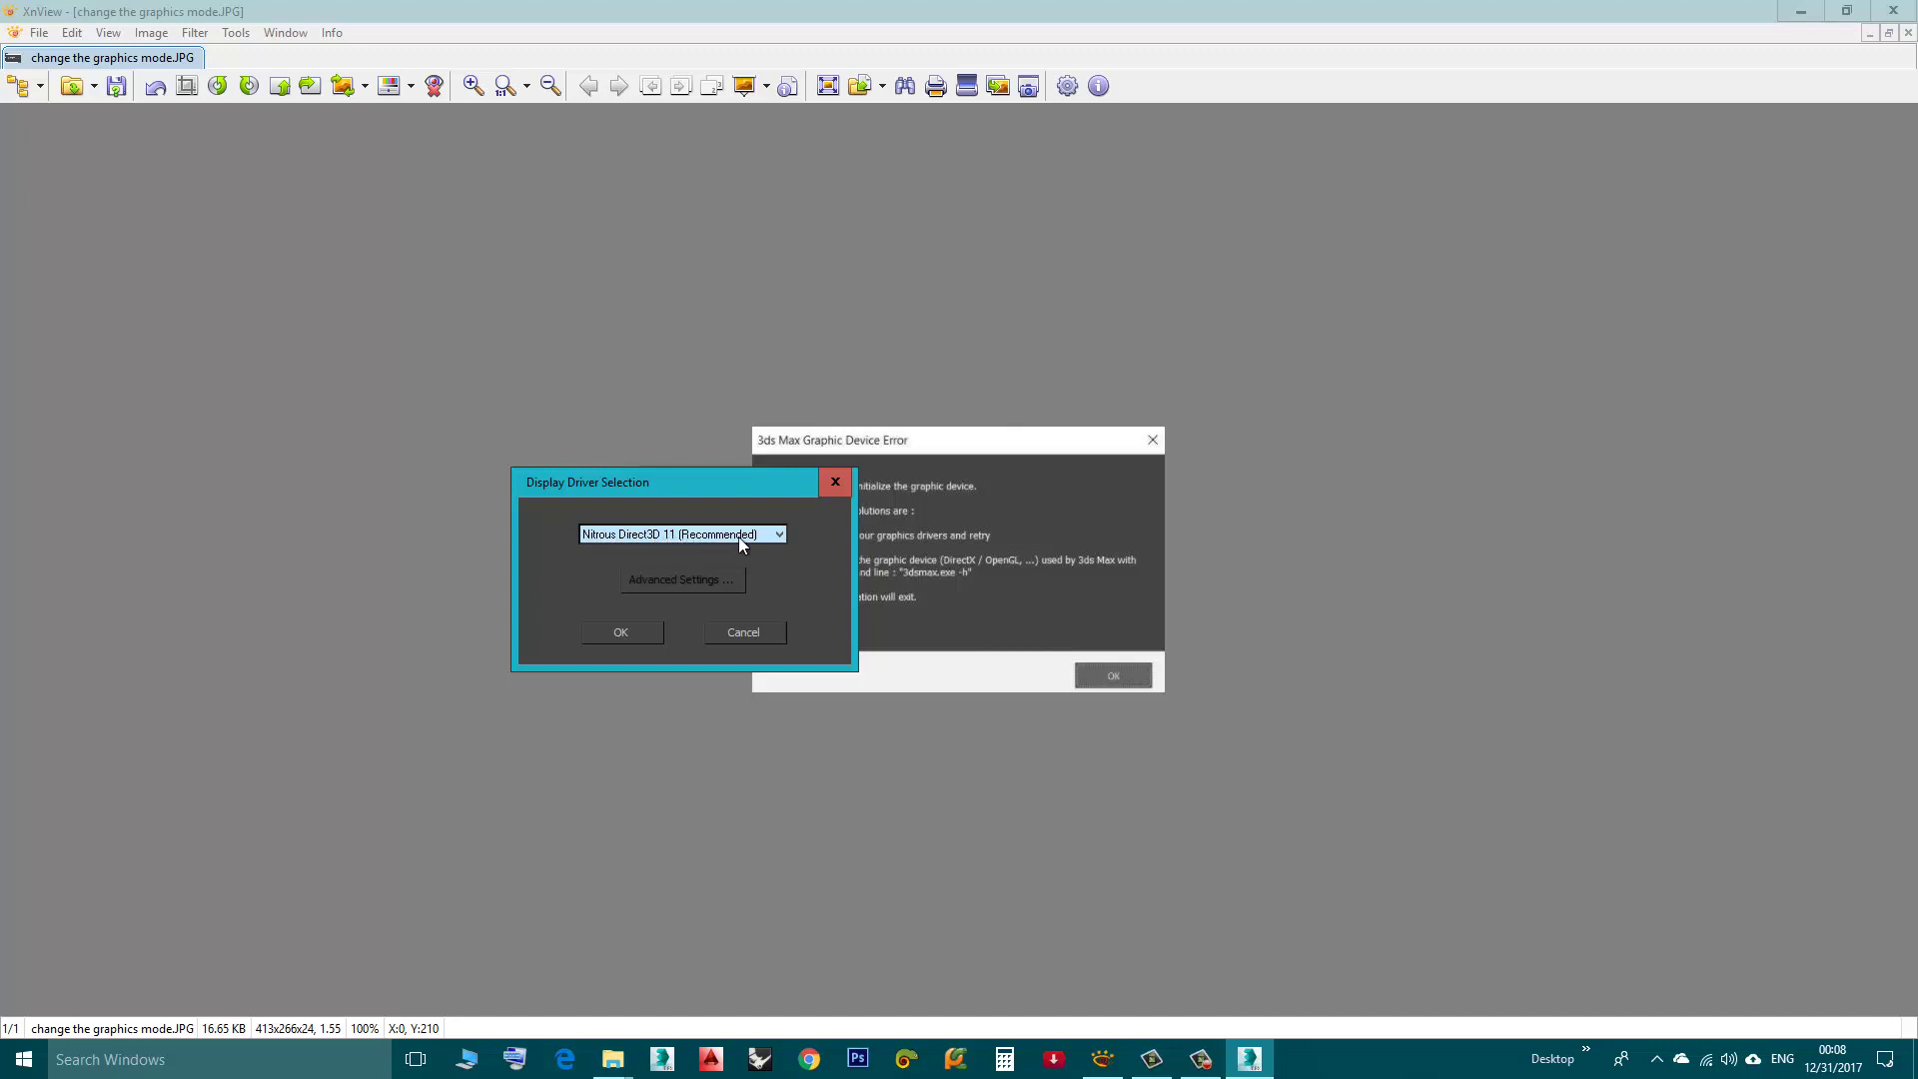
Step: Try Nitrous Direct3D 9, then return to Nitrous Direct3D 11 (Recommended)
left_click(652, 534)
left_click(616, 565)
left_click(634, 529)
left_click(635, 528)
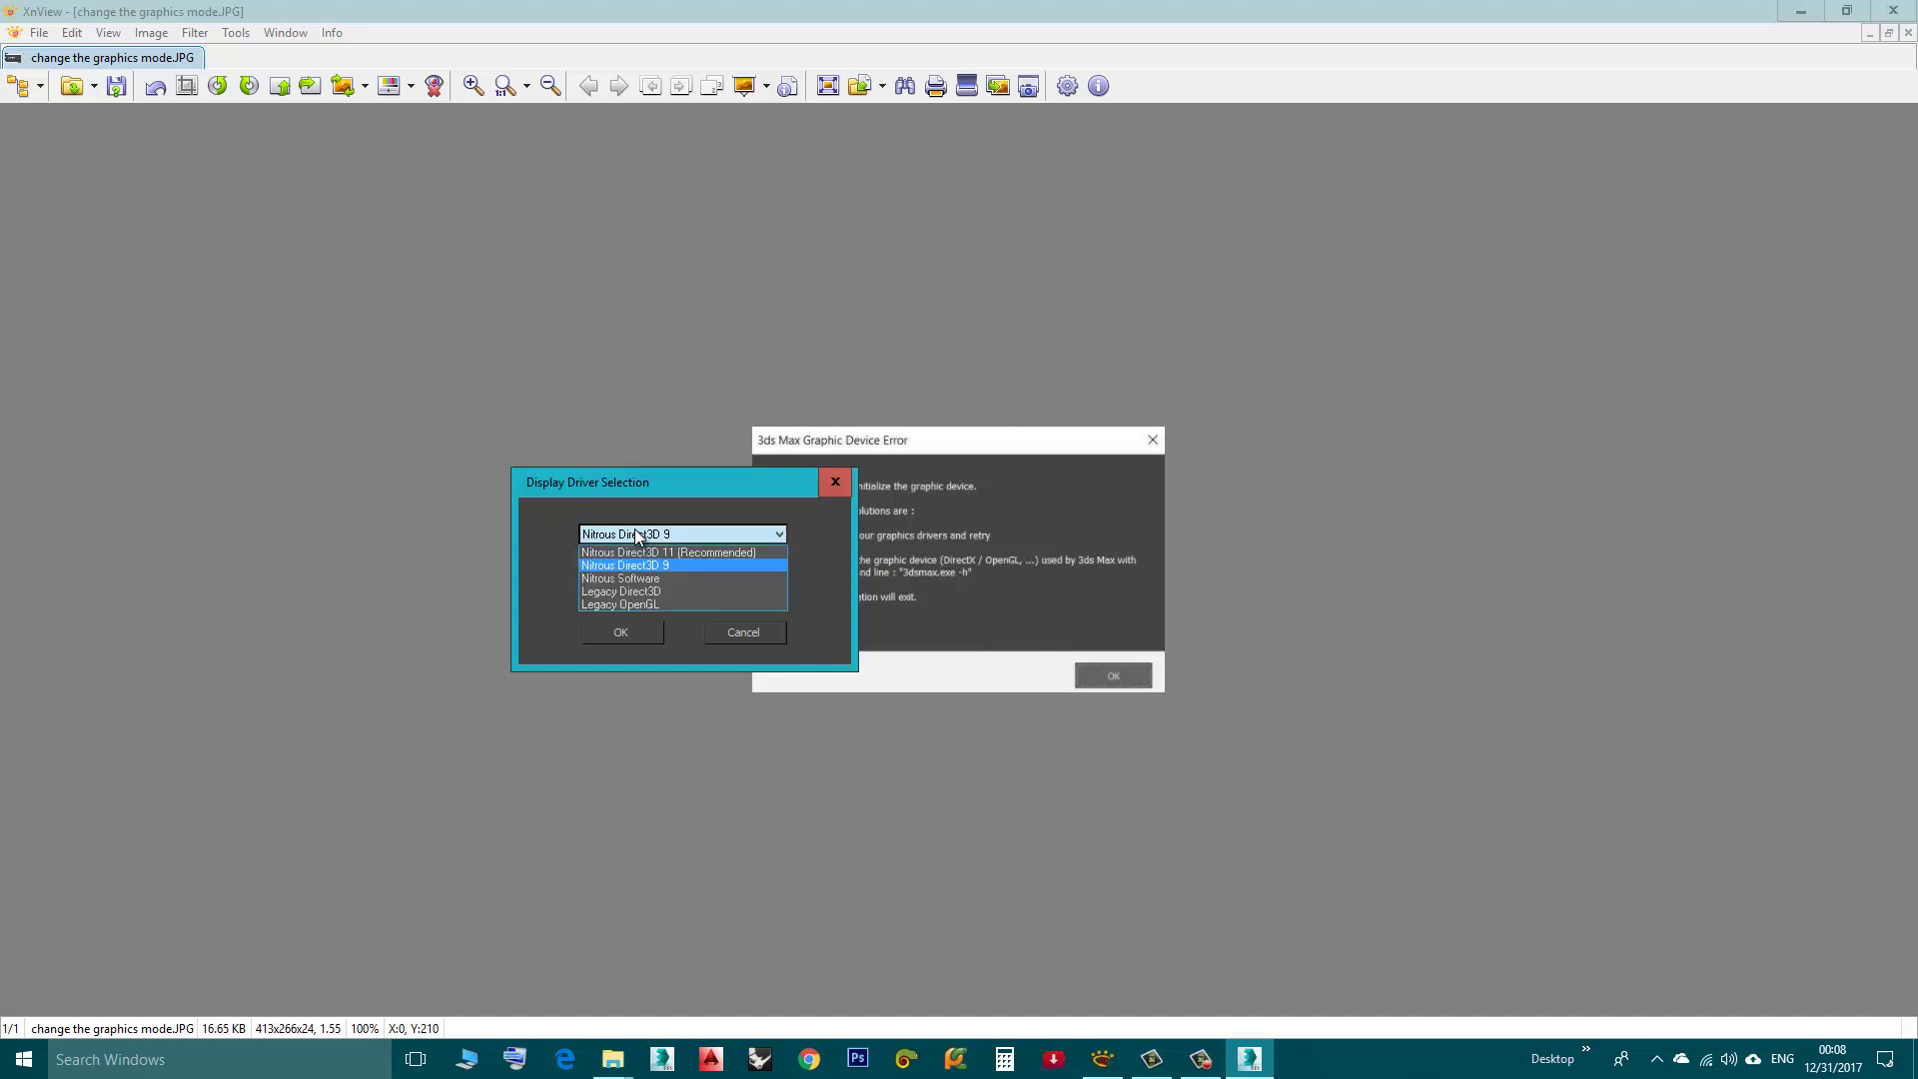
left_click(636, 535)
left_click(629, 551)
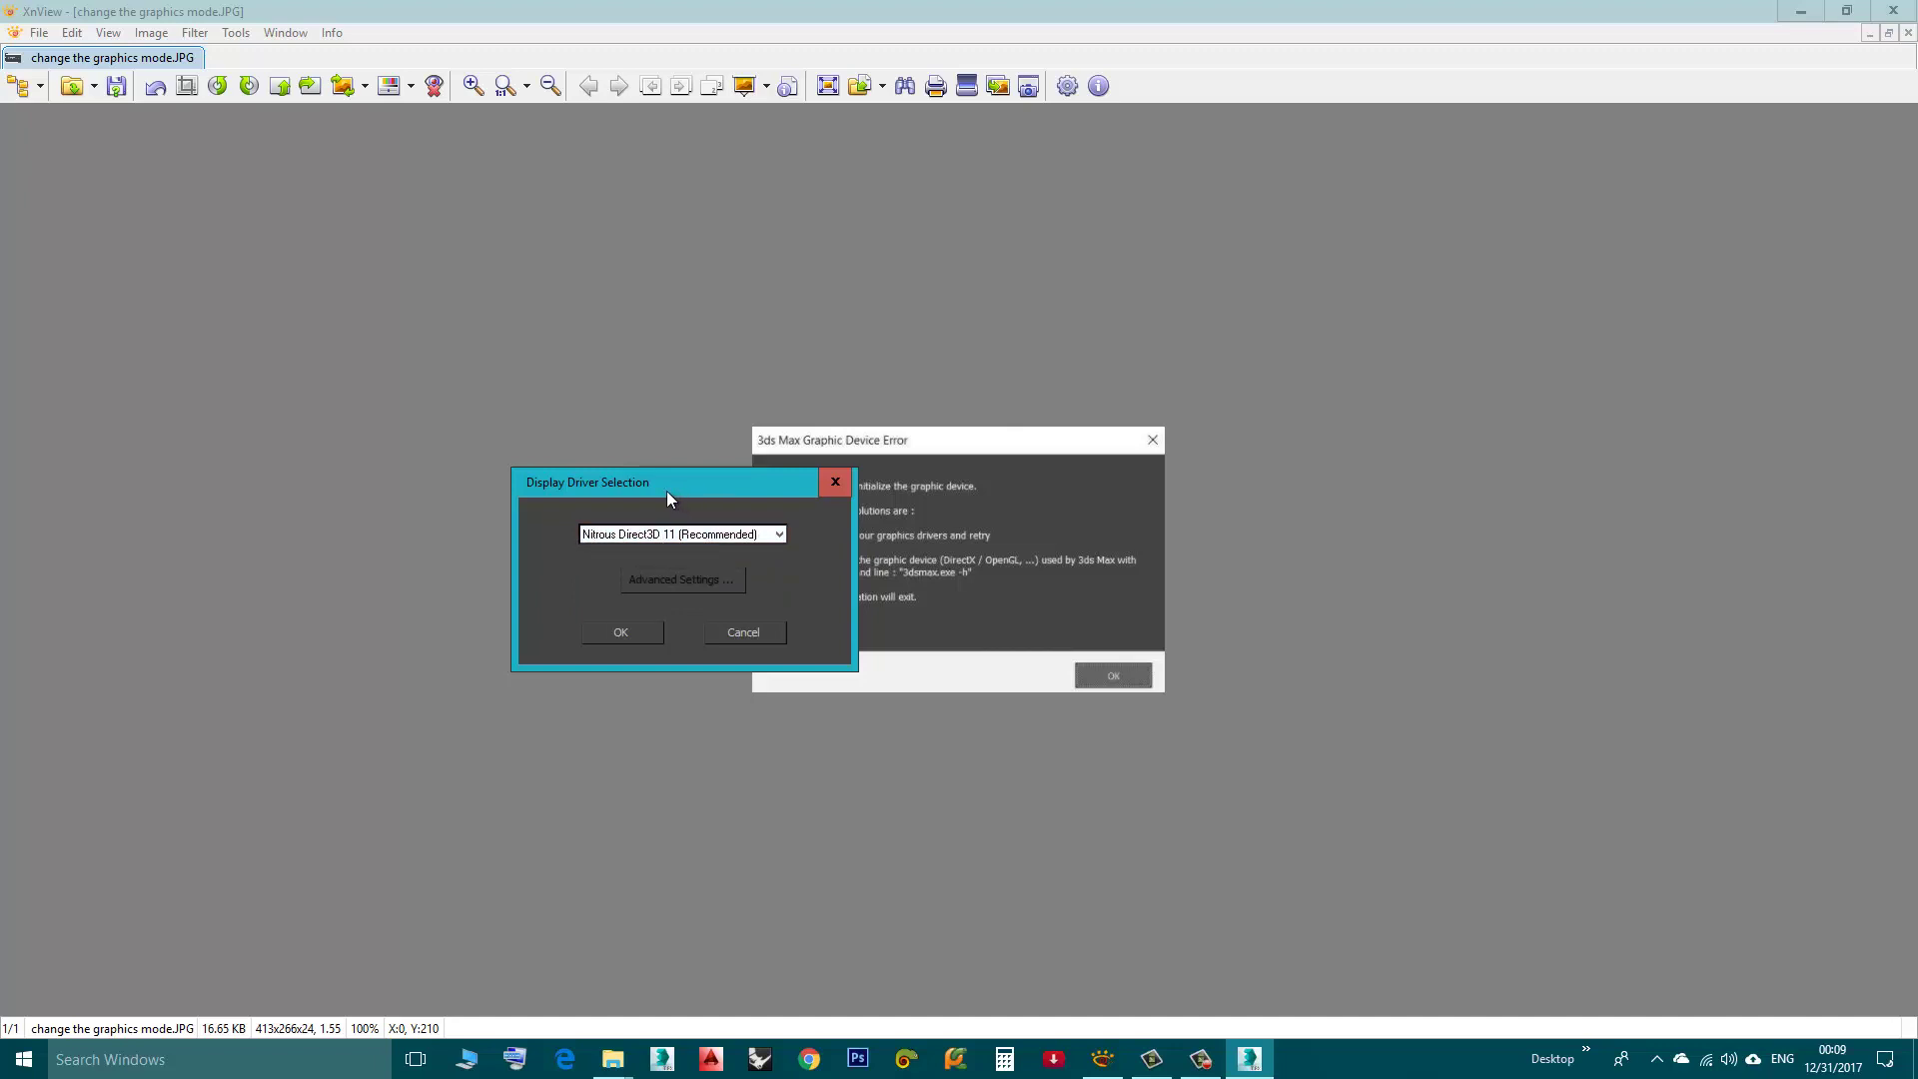
Step: Select Nitrous Direct3D 9 as the display driver and confirm with OK
left_click_drag(666, 489, 594, 491)
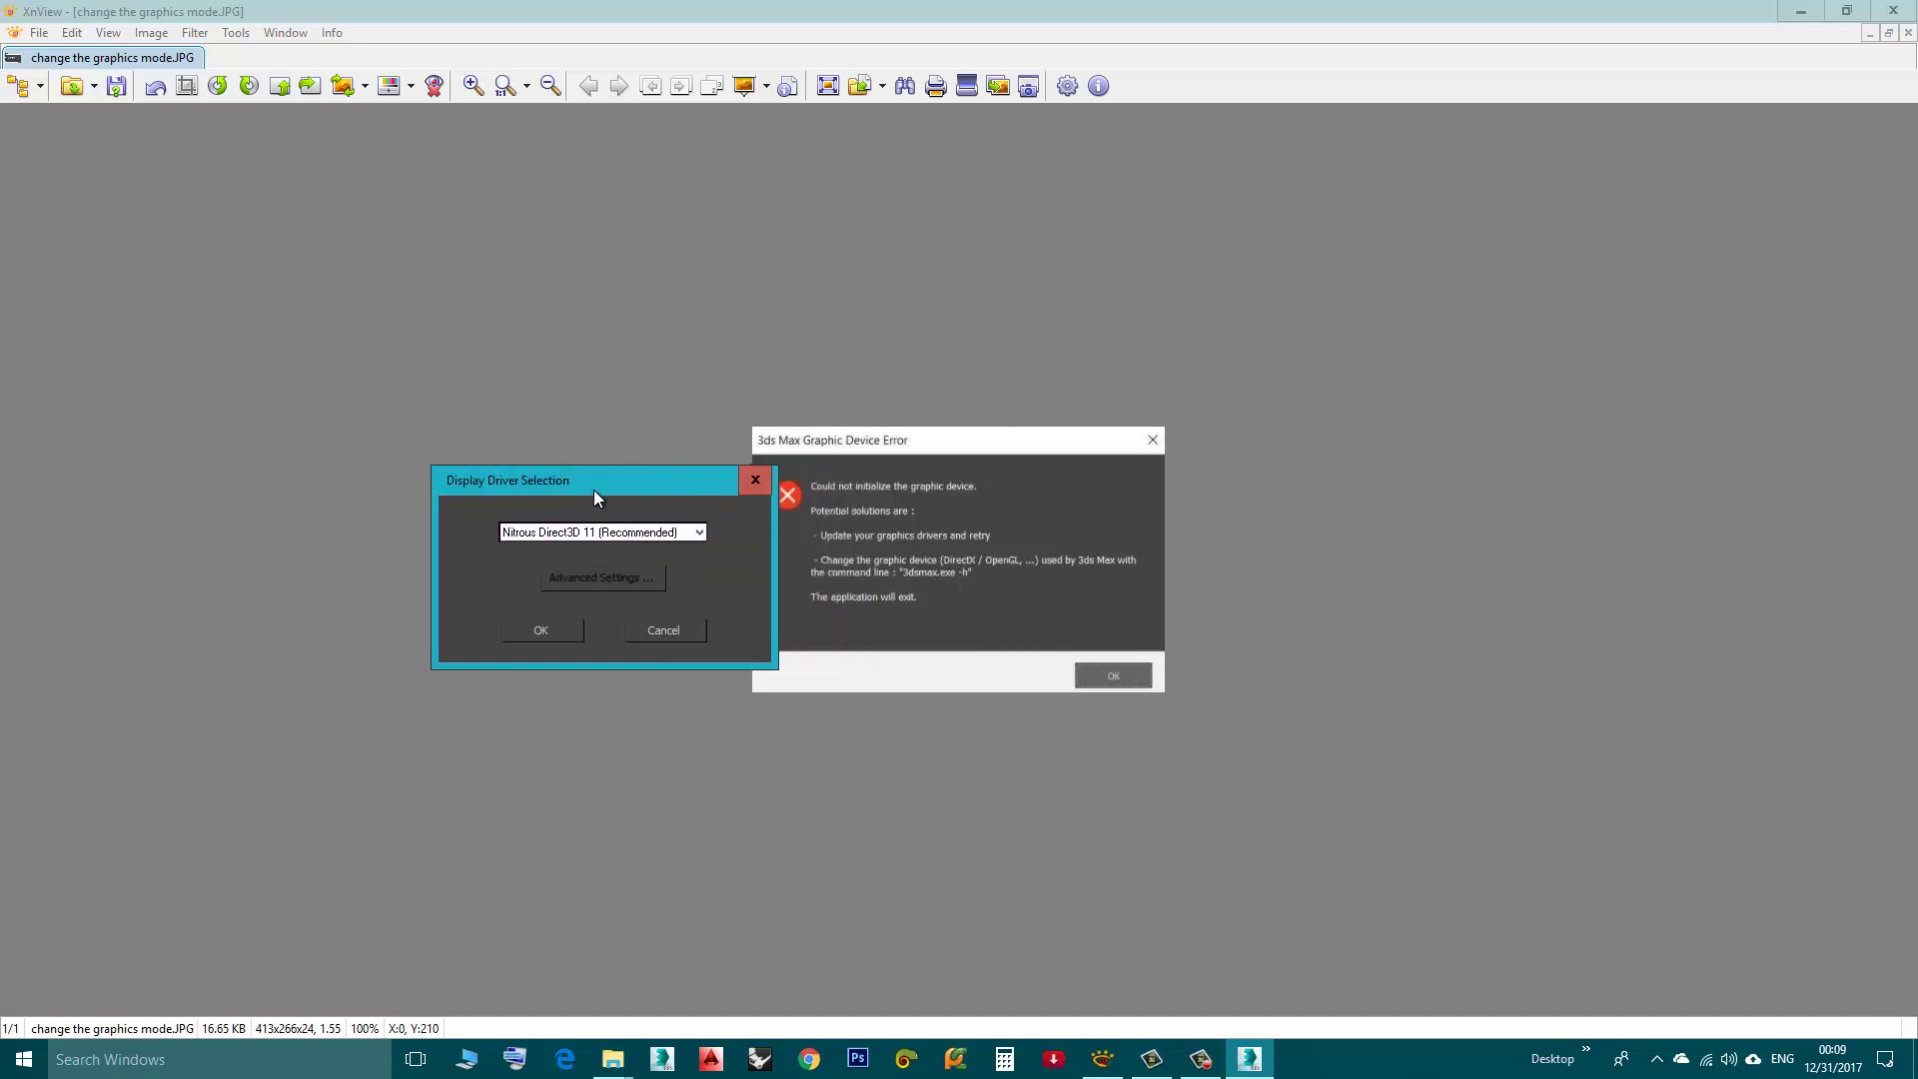
left_click(698, 535)
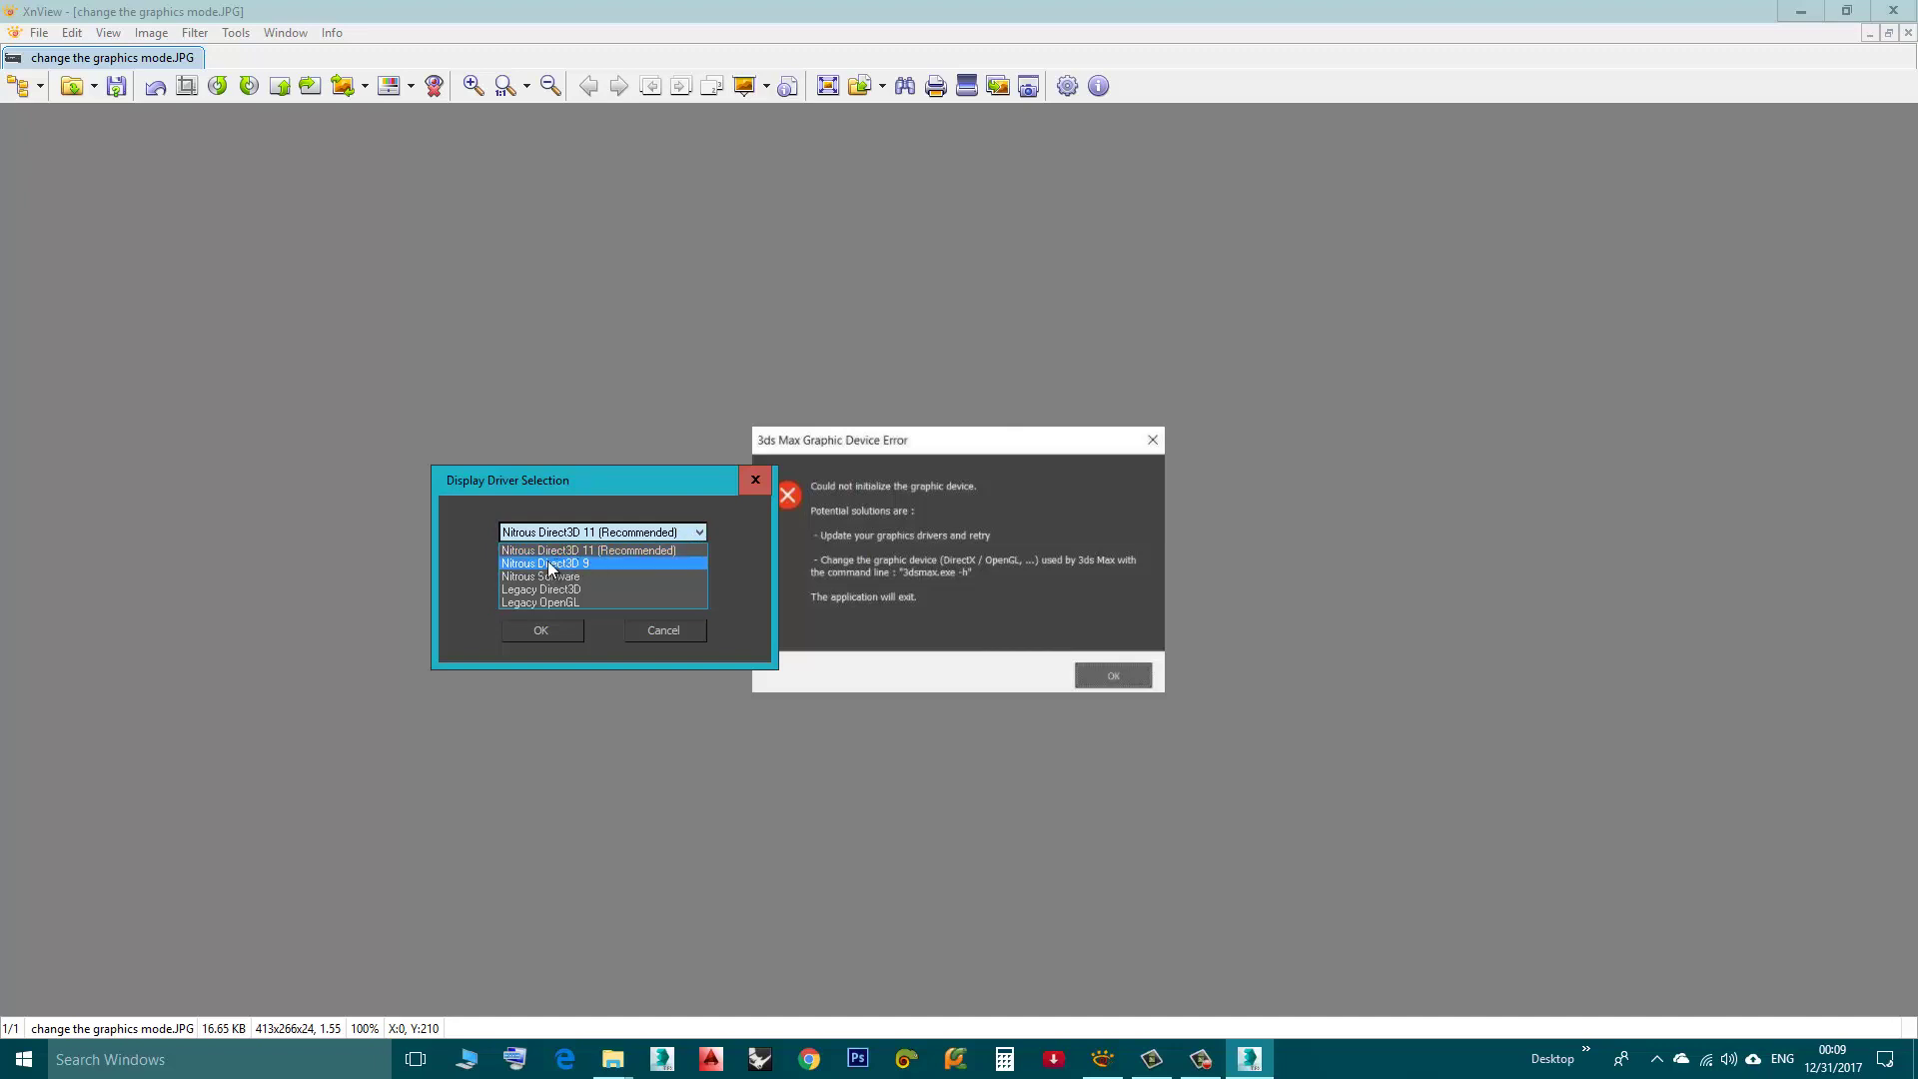
left_click(548, 566)
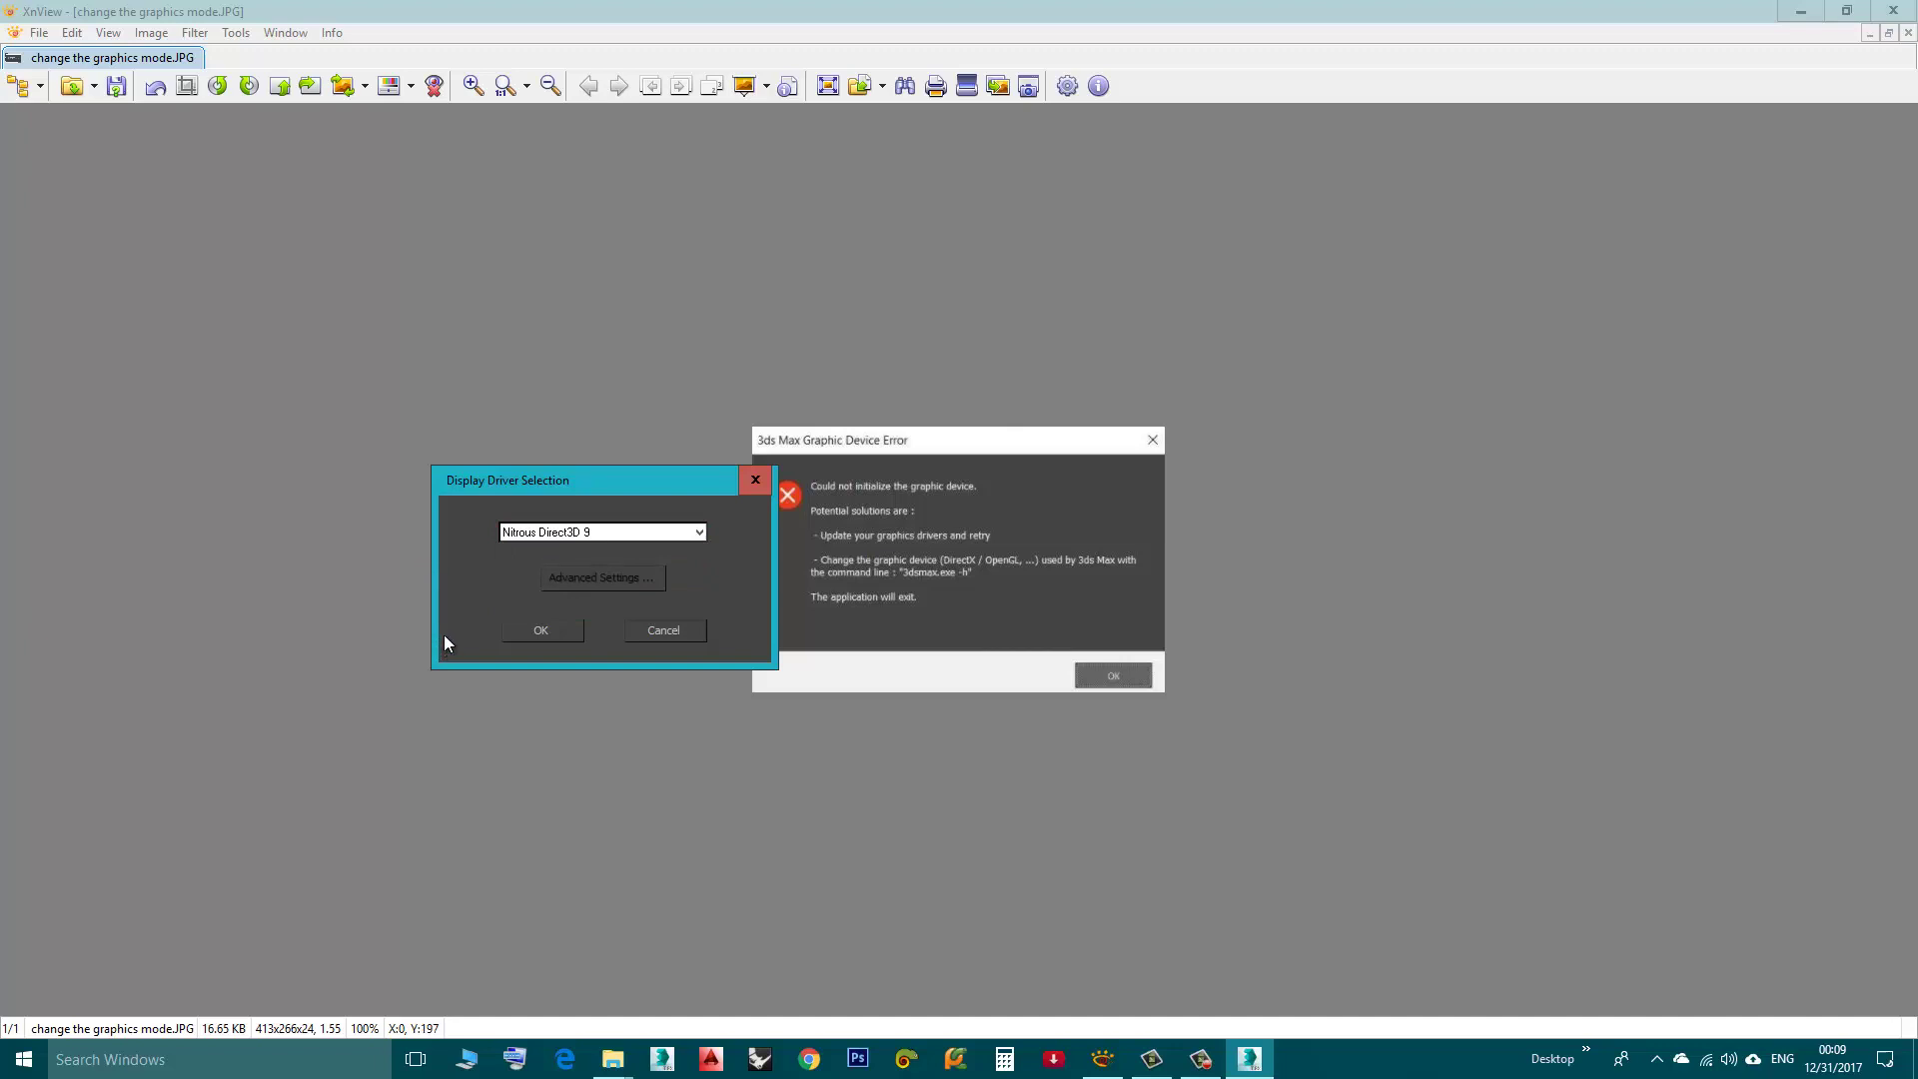
left_click(527, 628)
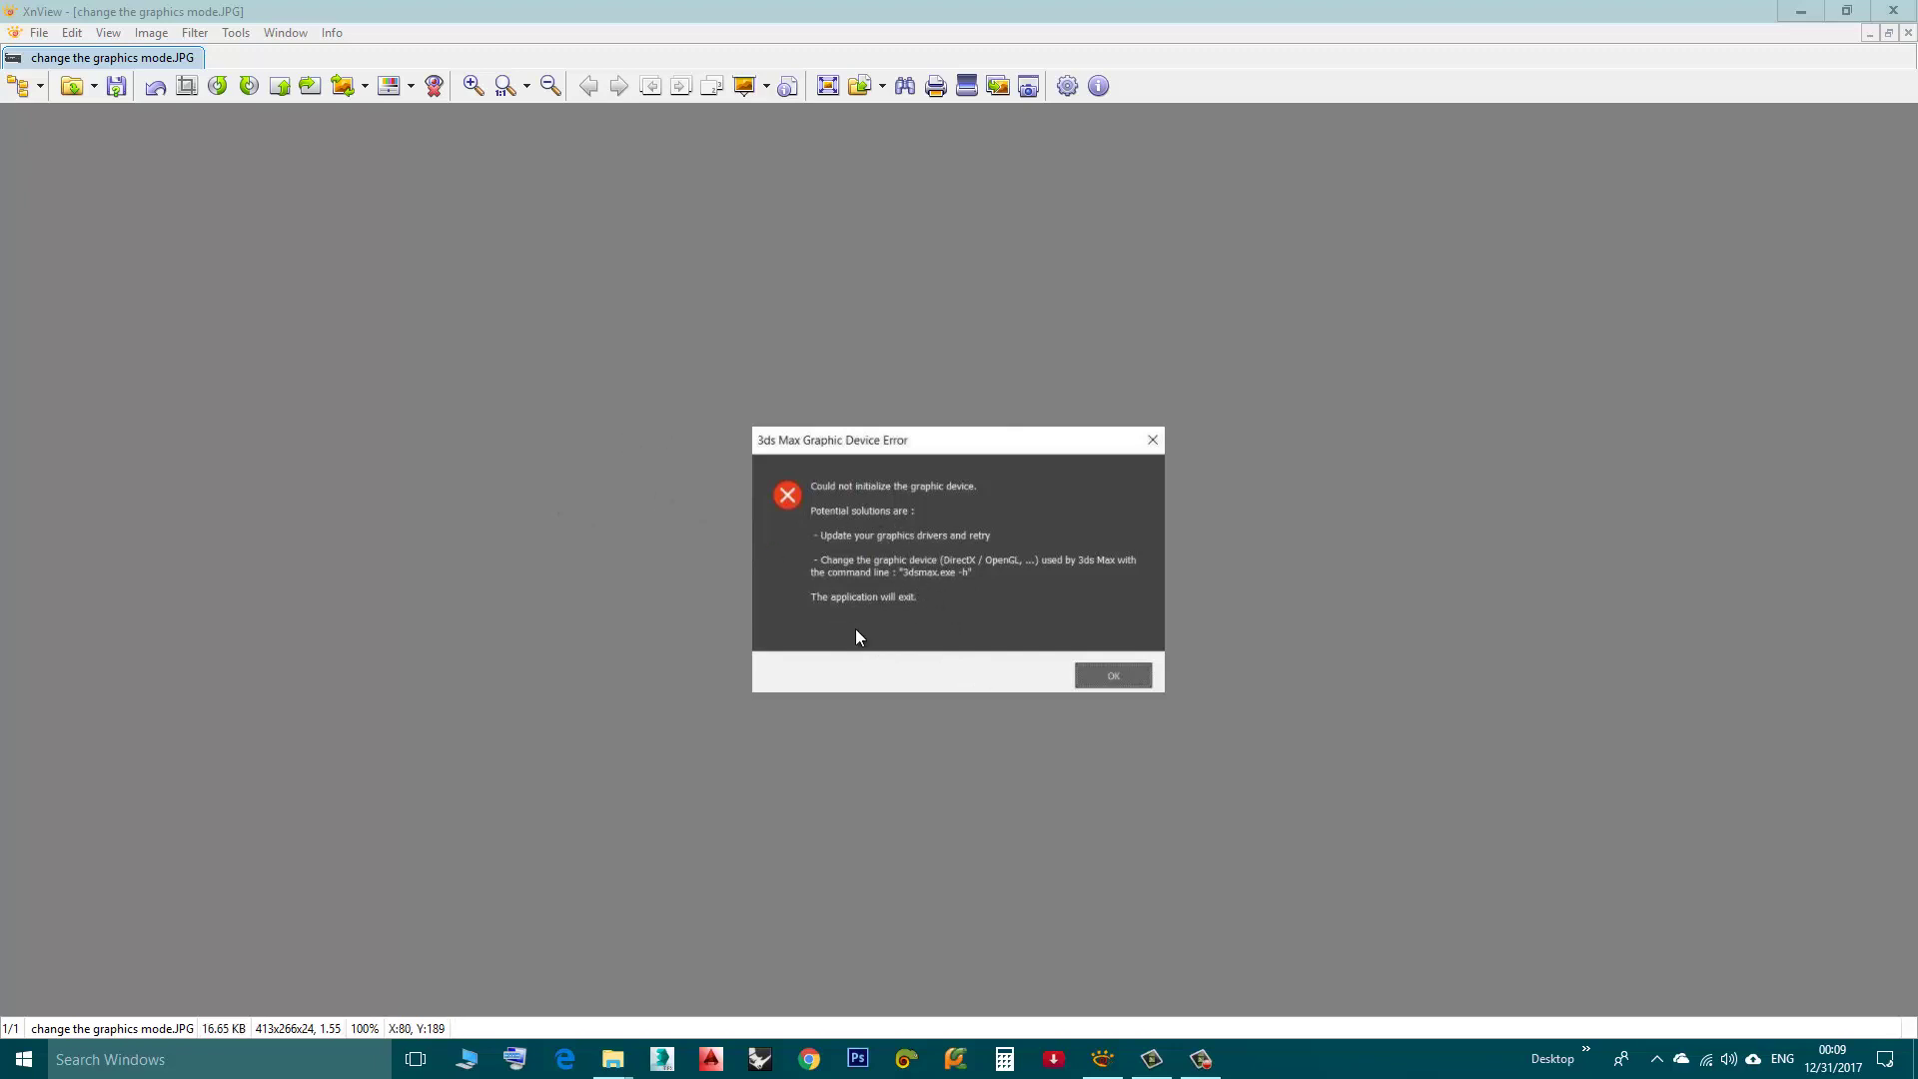
Step: Switch from XnView to the running 3ds Max 2015 window with Alt+Tab
key("alt+Tab")
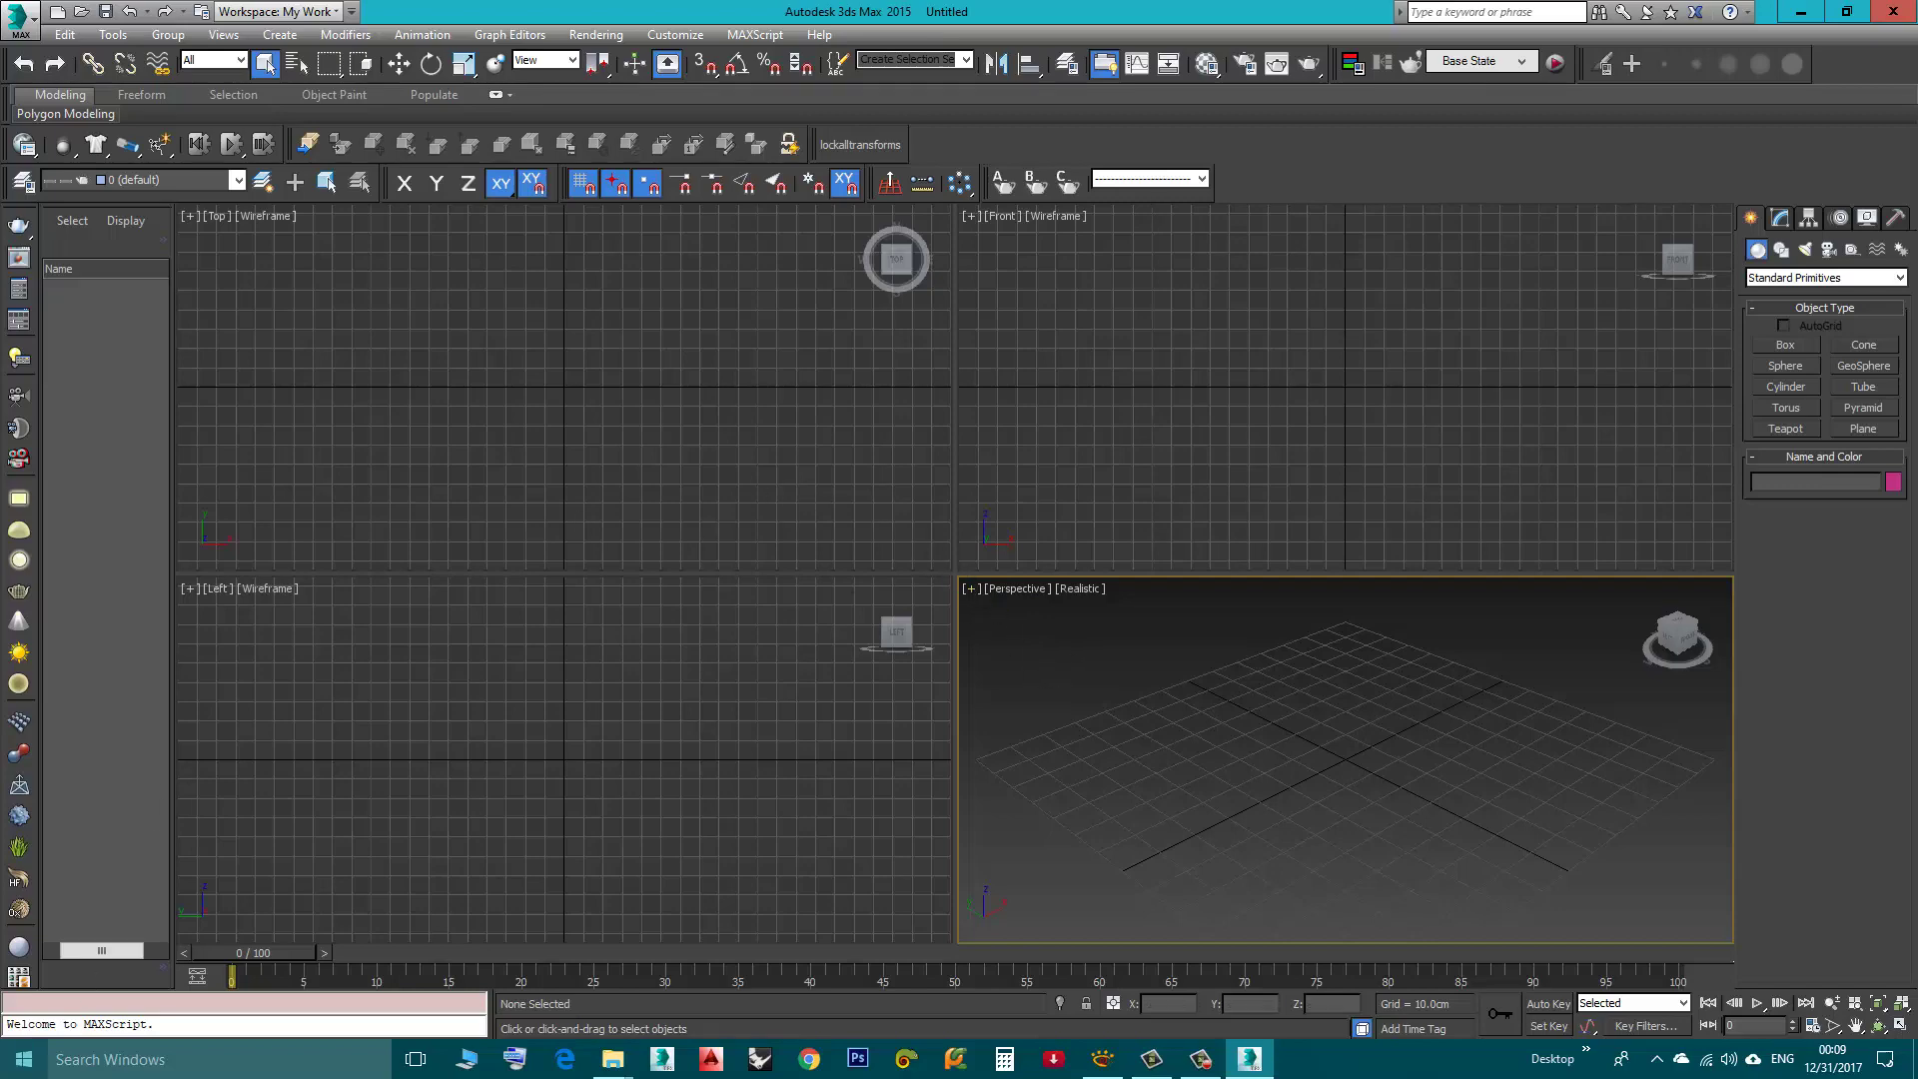
left_click(23, 1060)
left_click(154, 928)
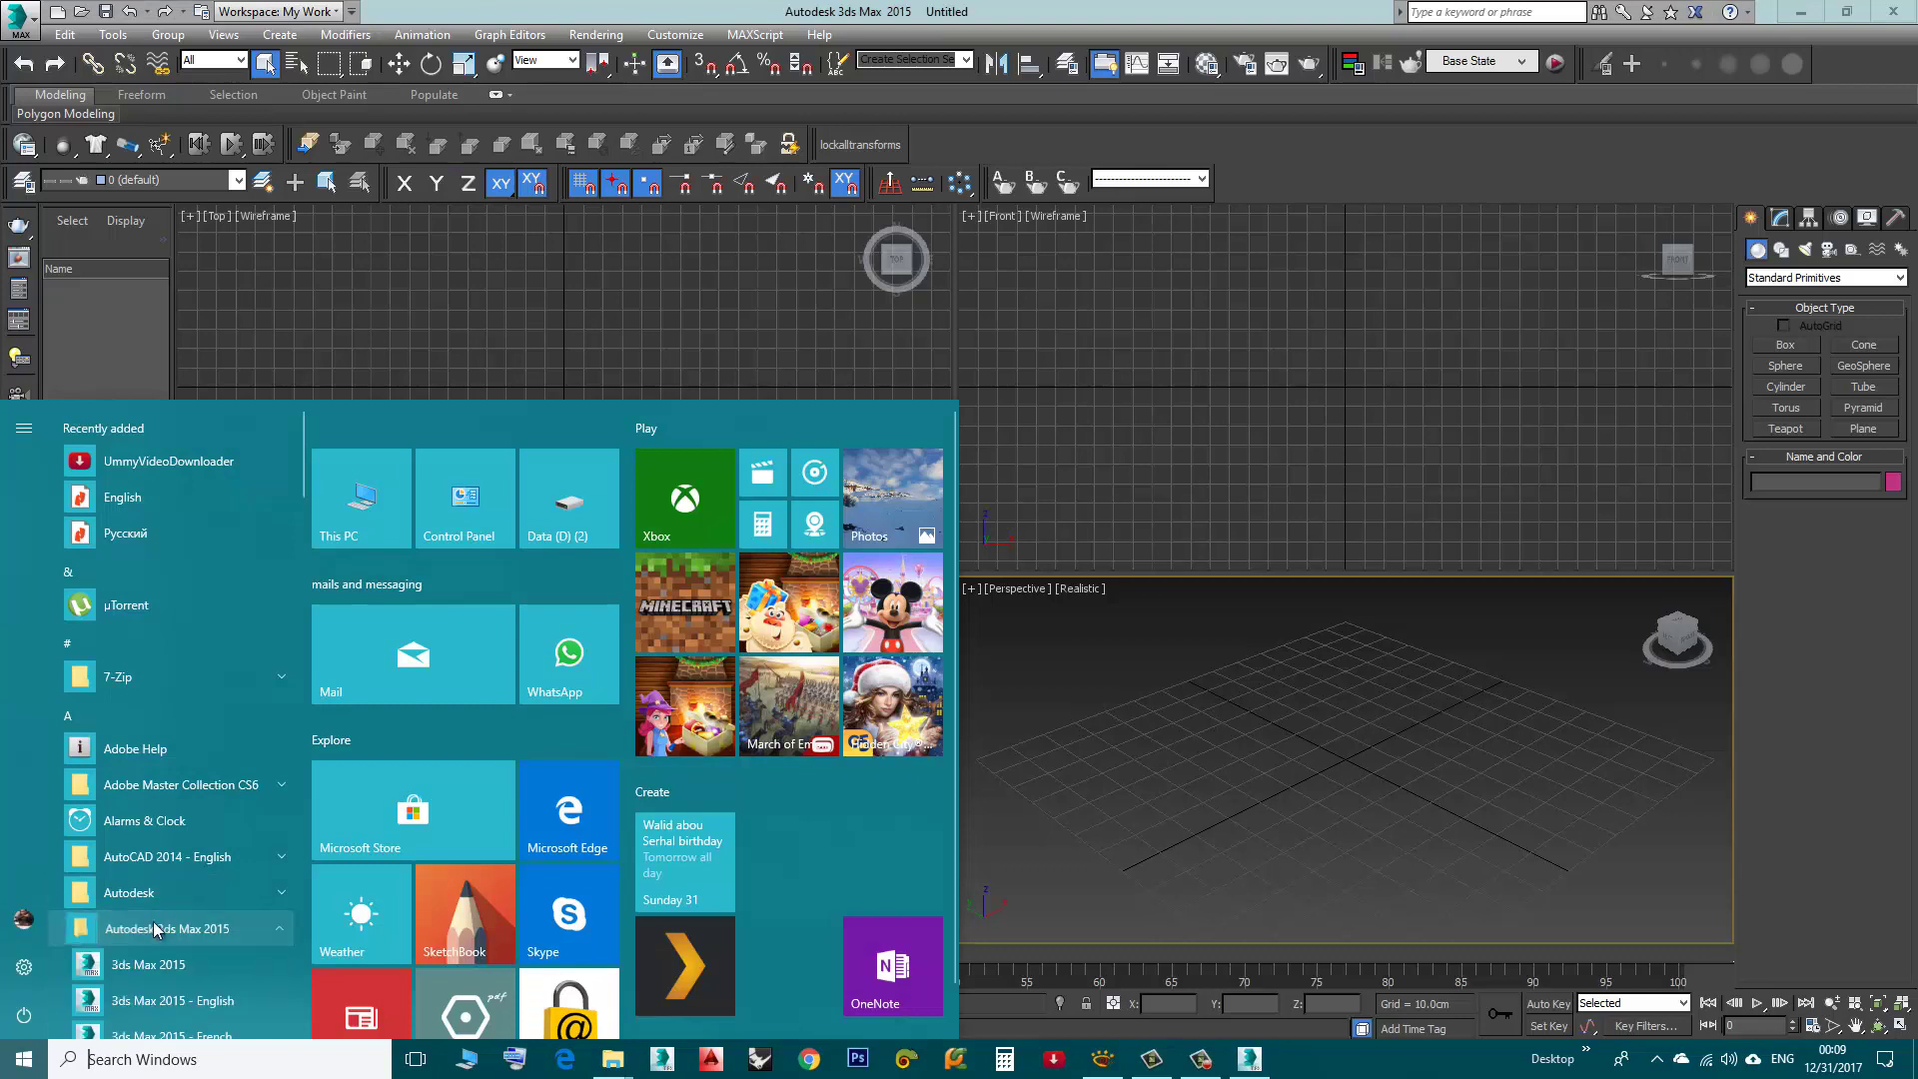
scroll(155, 929, "down", 3)
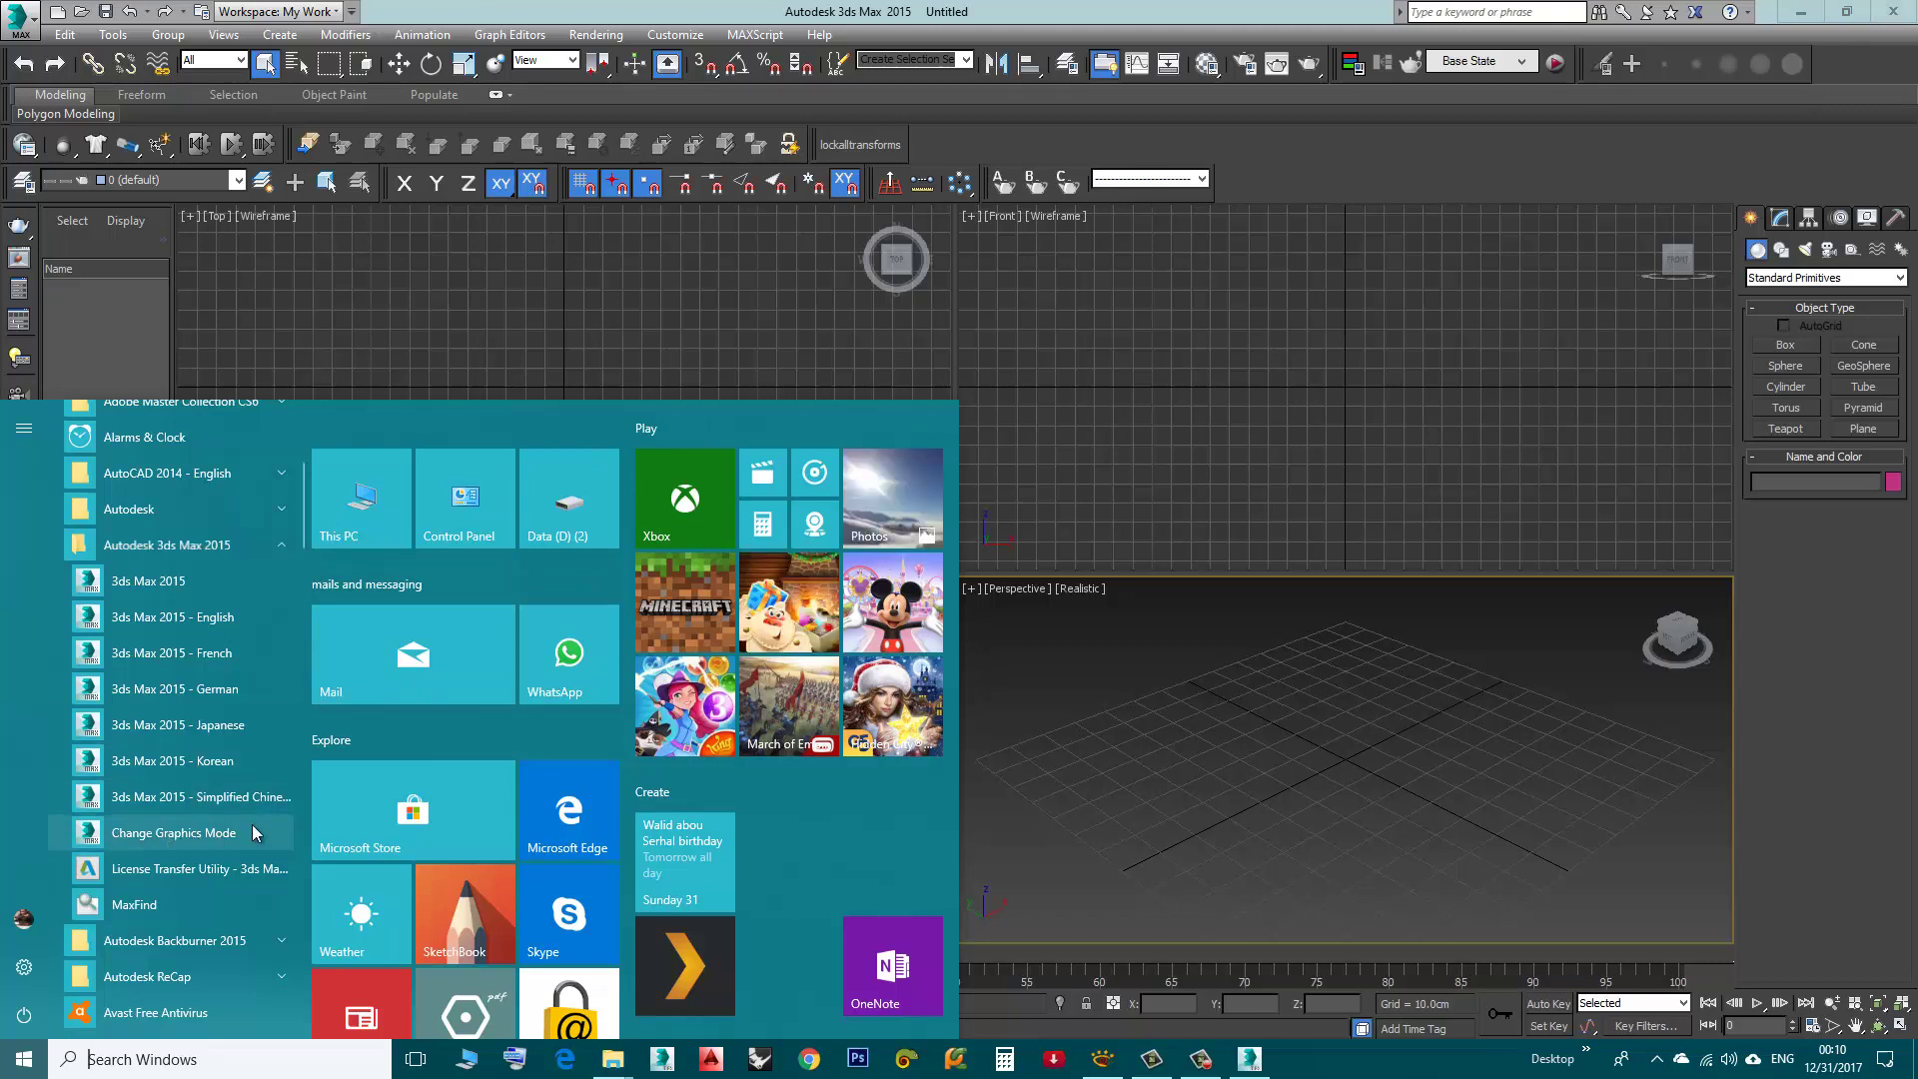
left_click(1061, 674)
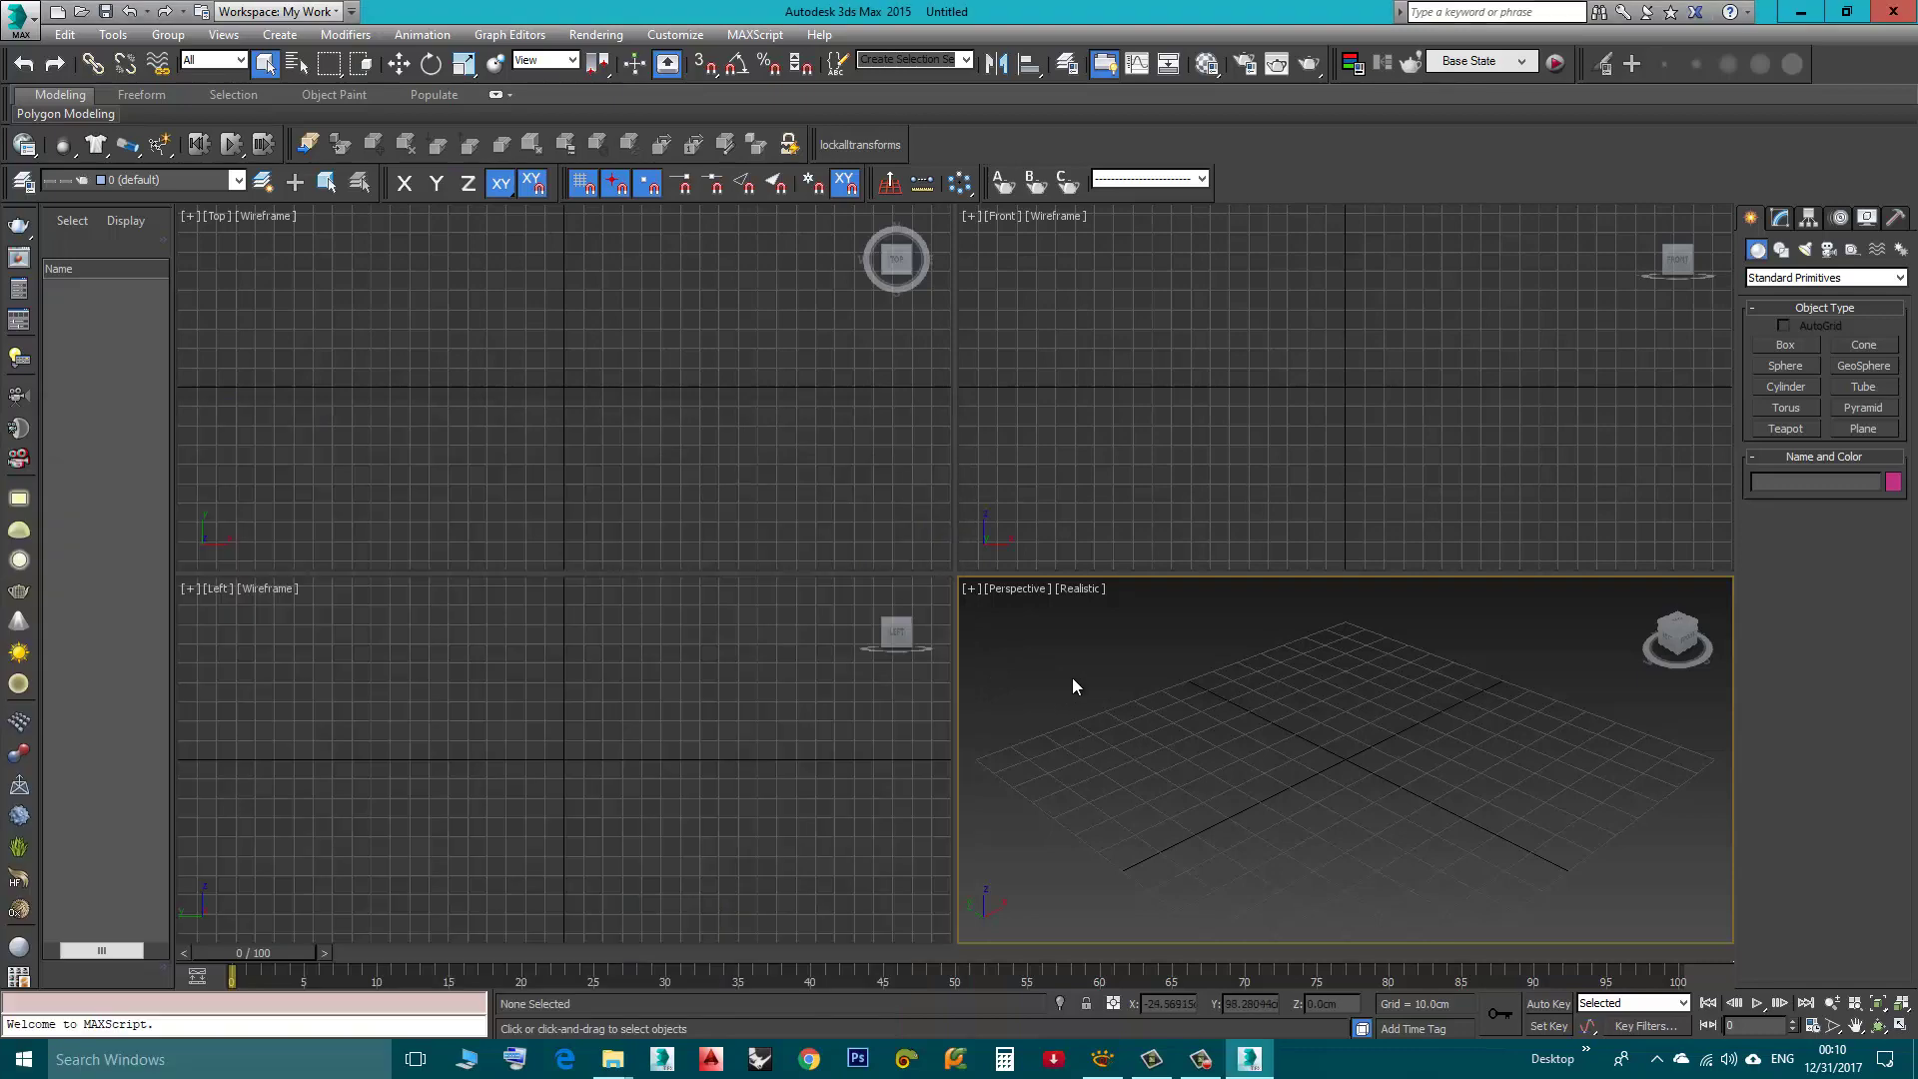